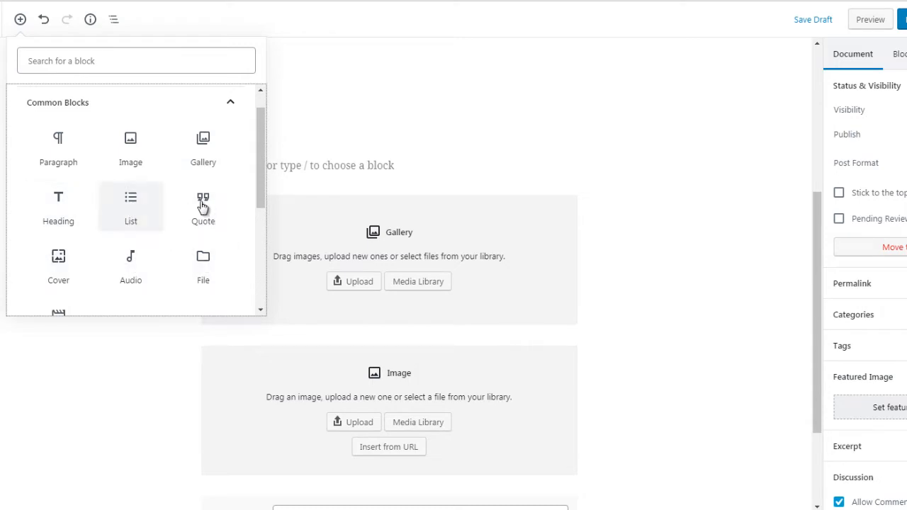
# Insert a paragraph block in the empty line between the bulleted list and the gallery block
pyautogui.moveTo(260, 193)
pyautogui.mouseDown()
pyautogui.moveTo(260, 208)
pyautogui.moveTo(259, 188)
pyautogui.mouseUp()
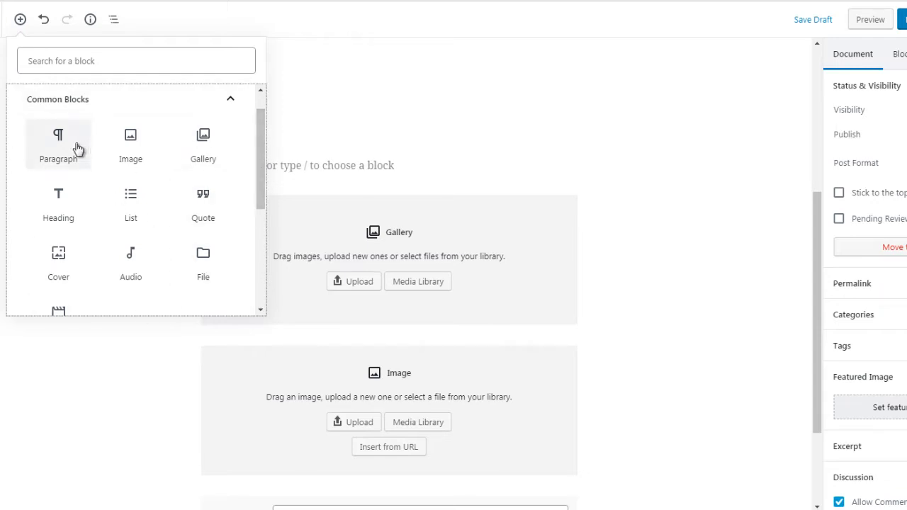
pyautogui.click(328, 174)
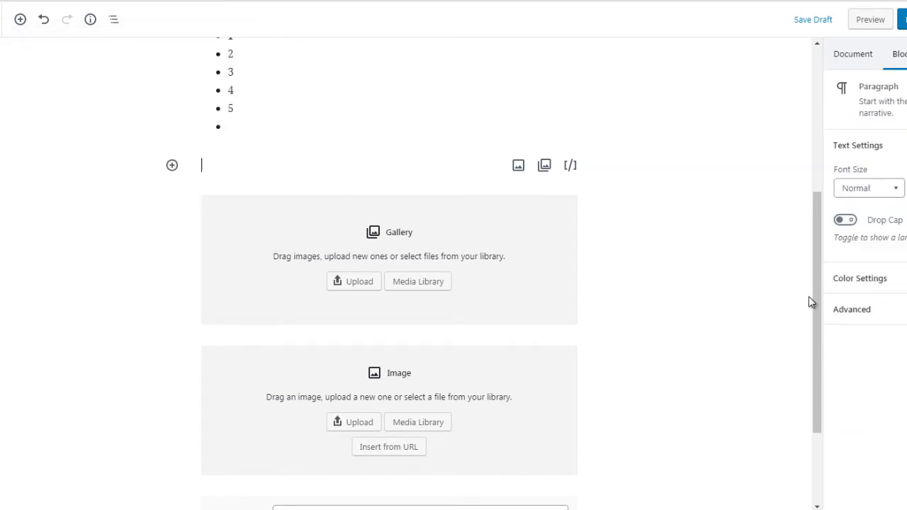
pyautogui.moveTo(814, 311); pyautogui.dragTo(815, 370)
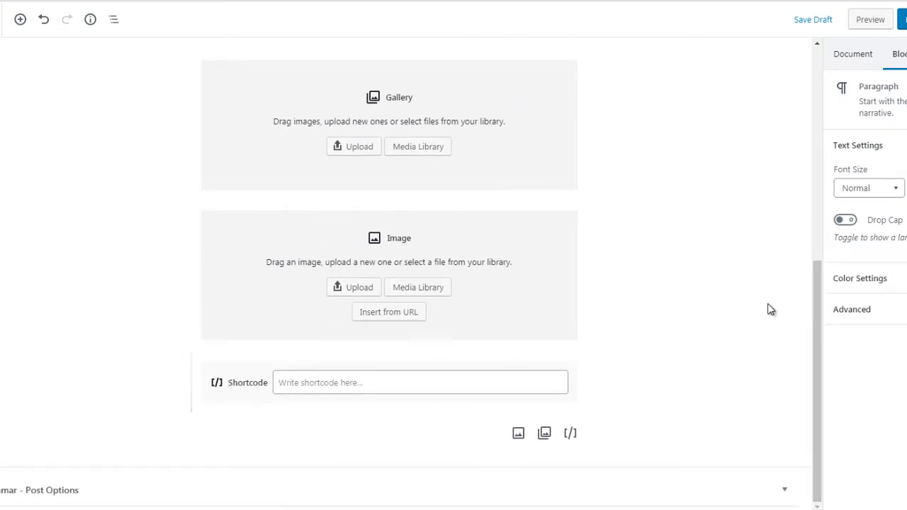
pyautogui.moveTo(819, 304); pyautogui.dragTo(815, 266)
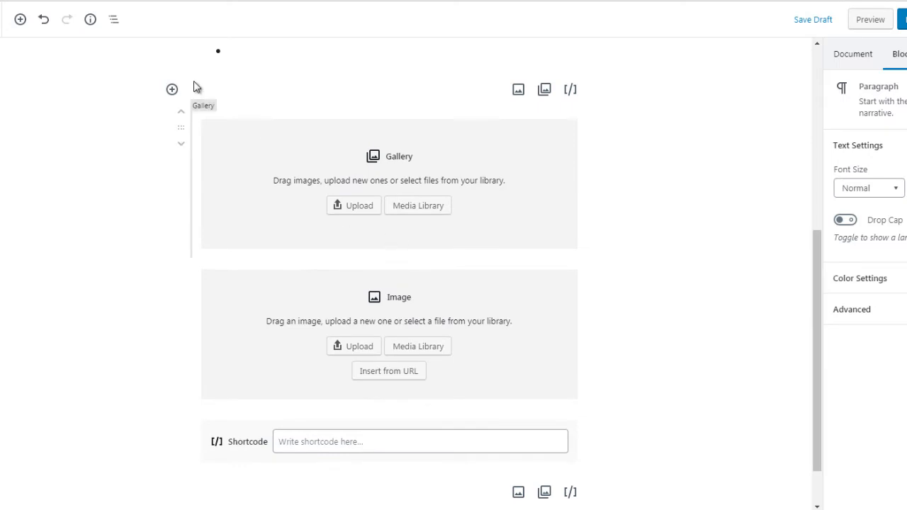
pyautogui.click(172, 90)
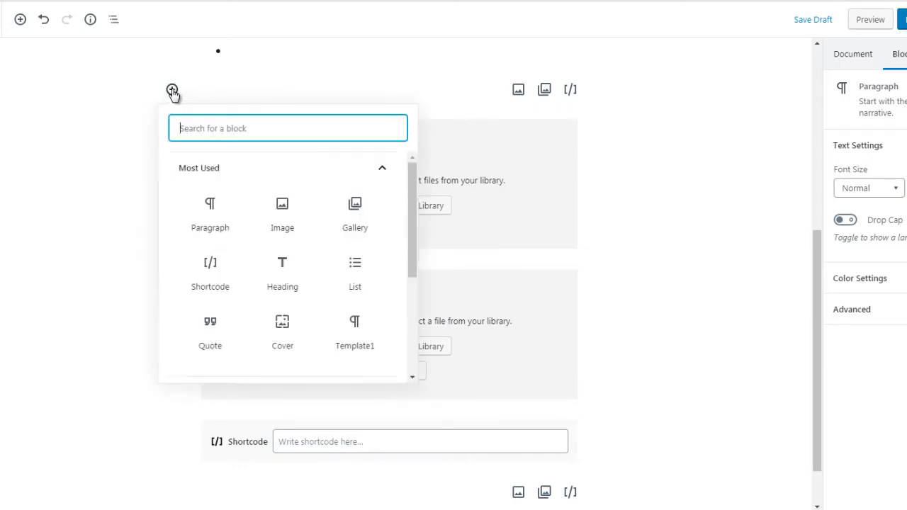
pyautogui.click(209, 221)
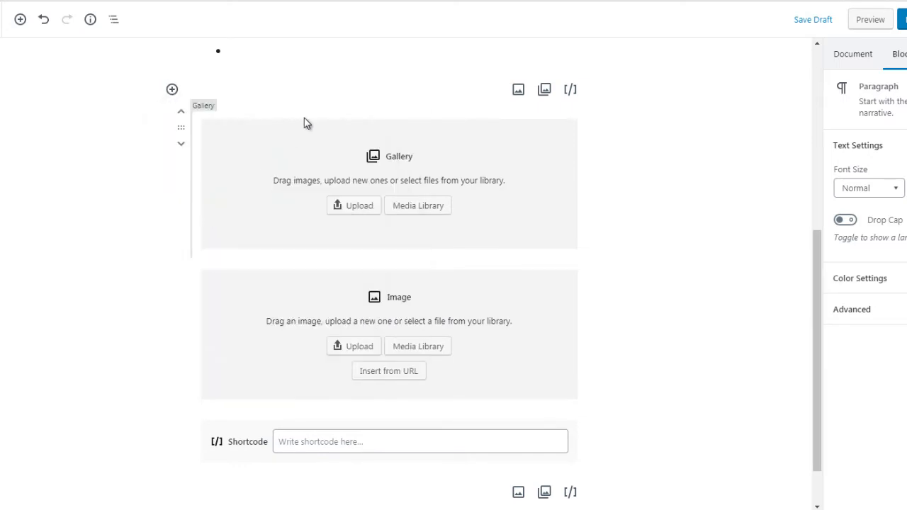
# Write "this is a test" in the new paragraph and copy and paste it repeatedly to fill several lines
pyautogui.write('this is a')
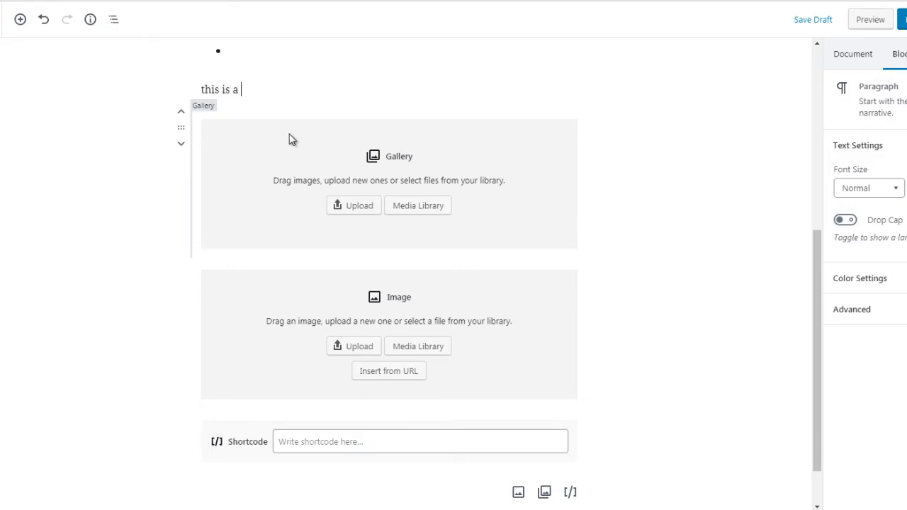
pyautogui.write(' test')
pyautogui.hotkey('ctrl', 'a')
pyautogui.hotkey('ctrl', 'c')
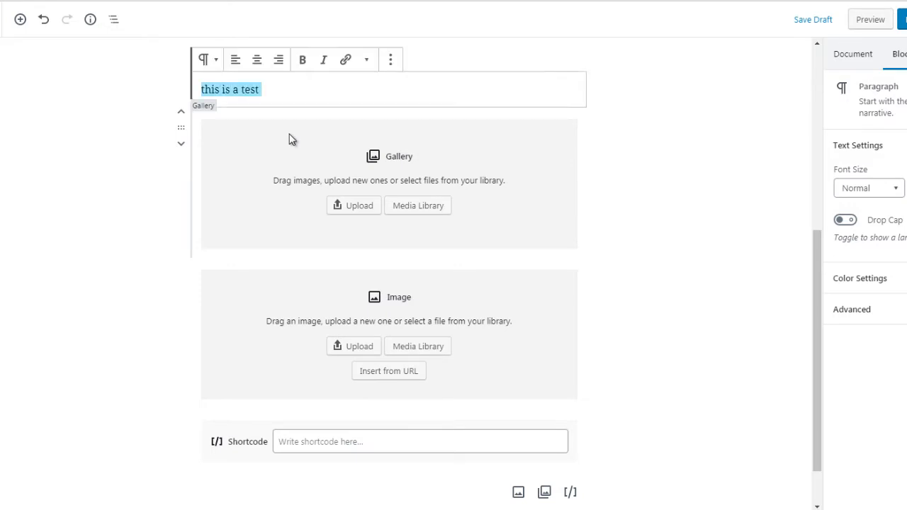
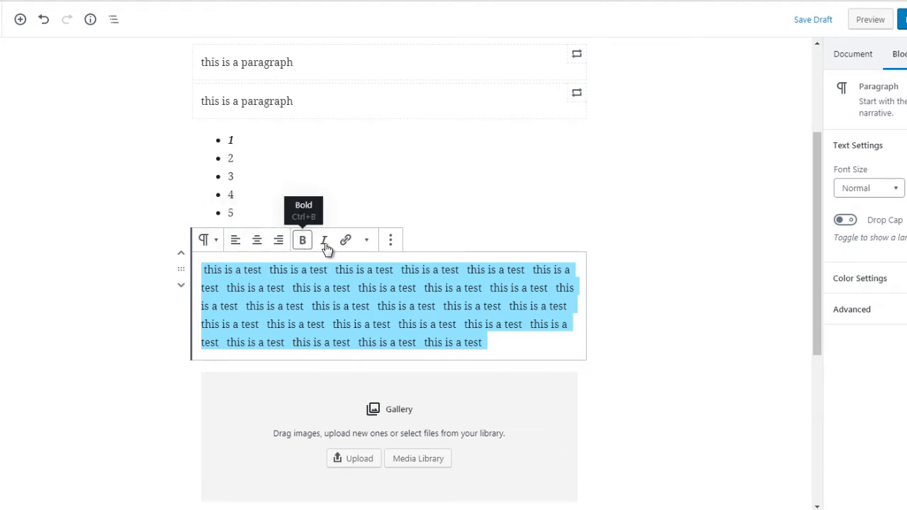
pyautogui.click(390, 243)
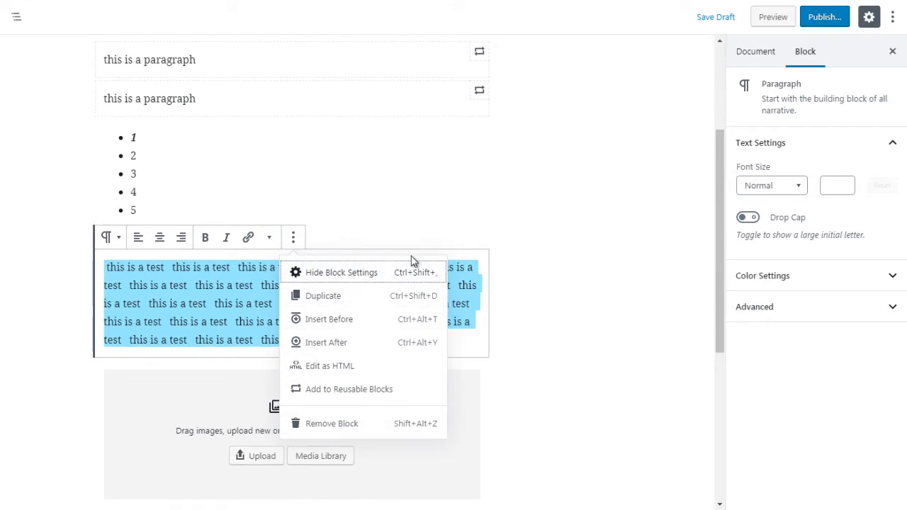
pyautogui.click(757, 347)
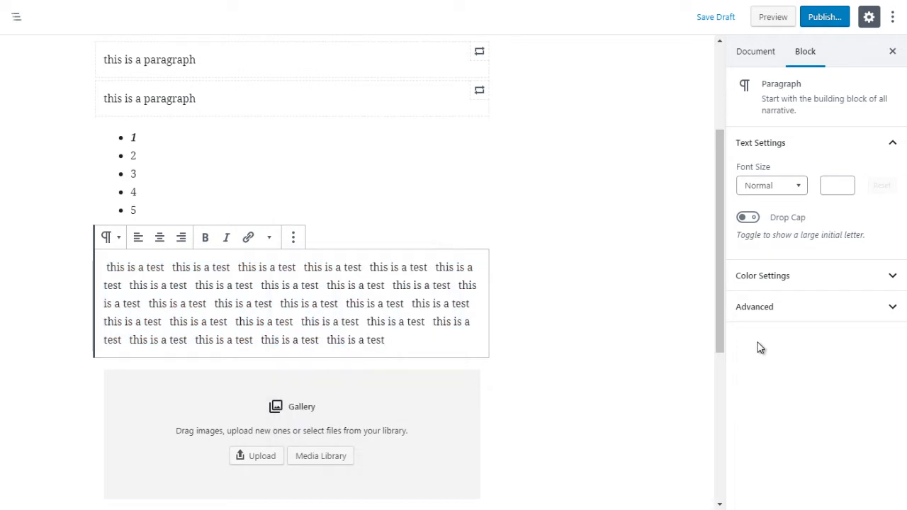
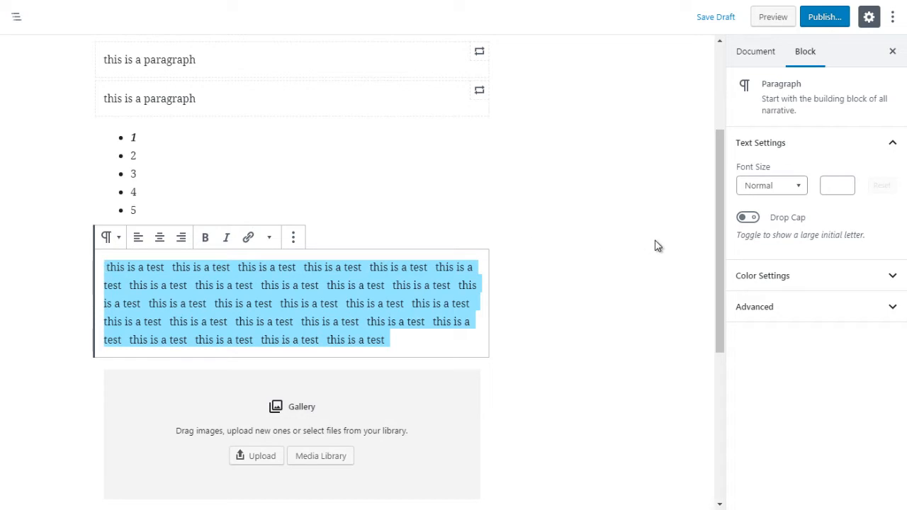
# Try the Medium, Huge and Small font size presets on the test paragraph and return it to Normal
pyautogui.click(778, 194)
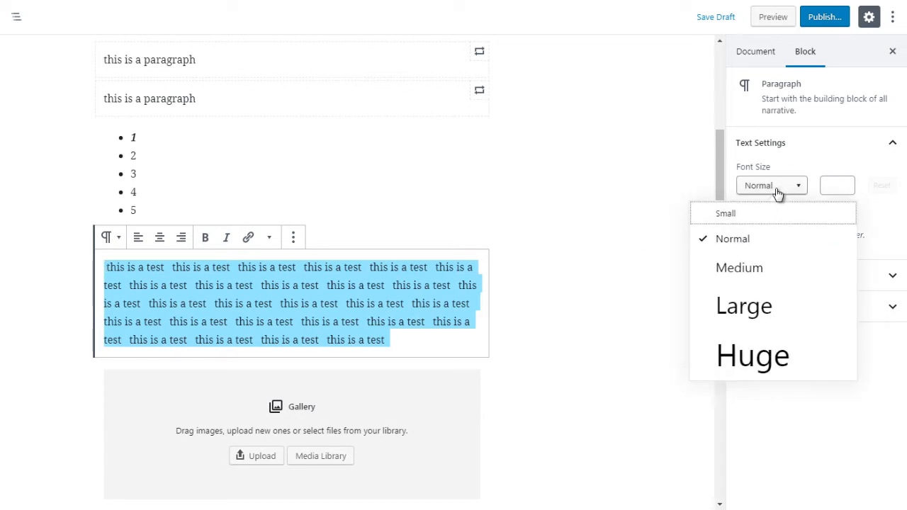
pyautogui.click(747, 271)
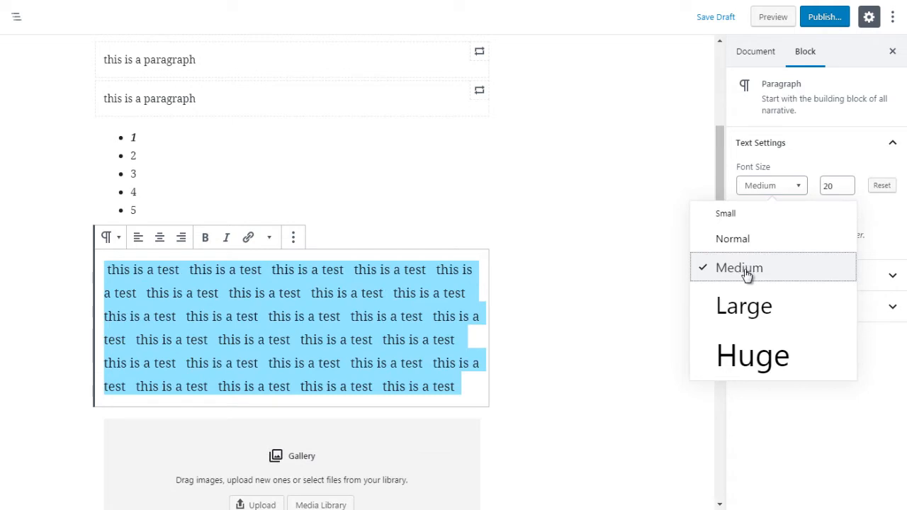
pyautogui.click(745, 357)
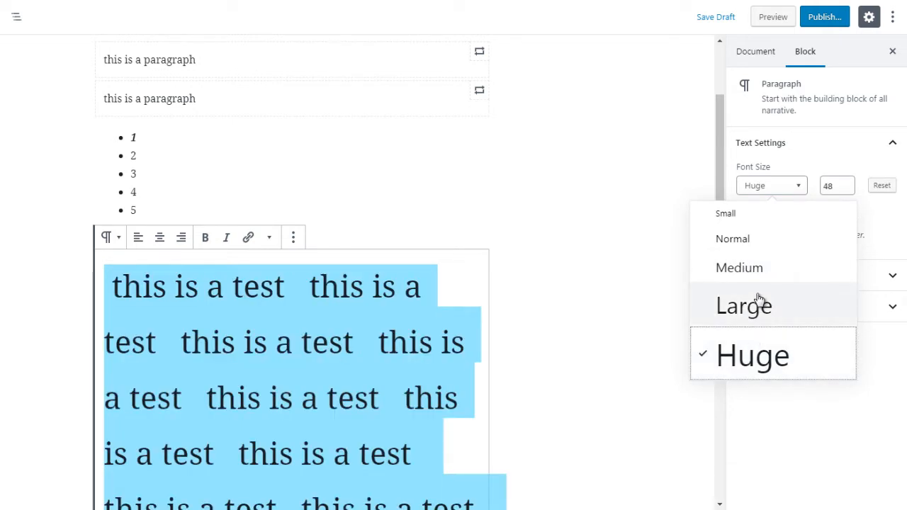
pyautogui.click(734, 216)
pyautogui.click(734, 235)
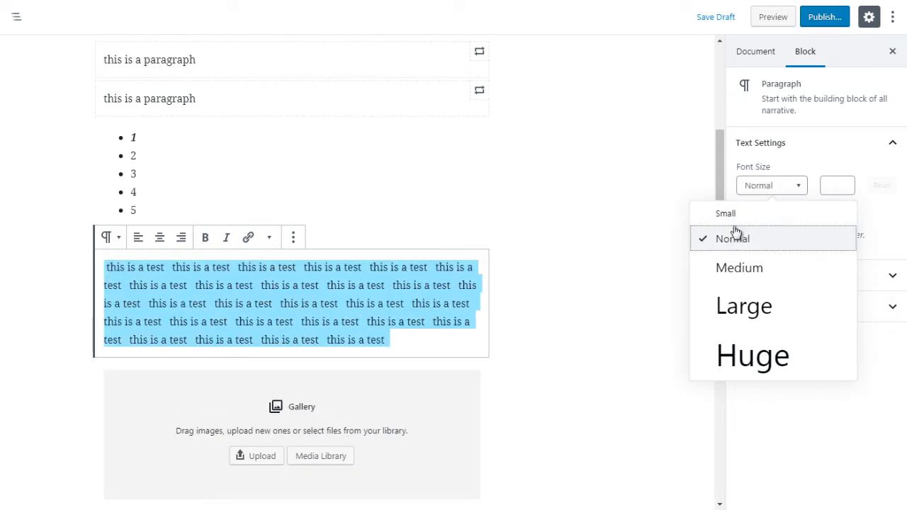
# Apply the Medium font size to the test paragraph and raise its custom size to 23
pyautogui.click(736, 268)
pyautogui.click(849, 184)
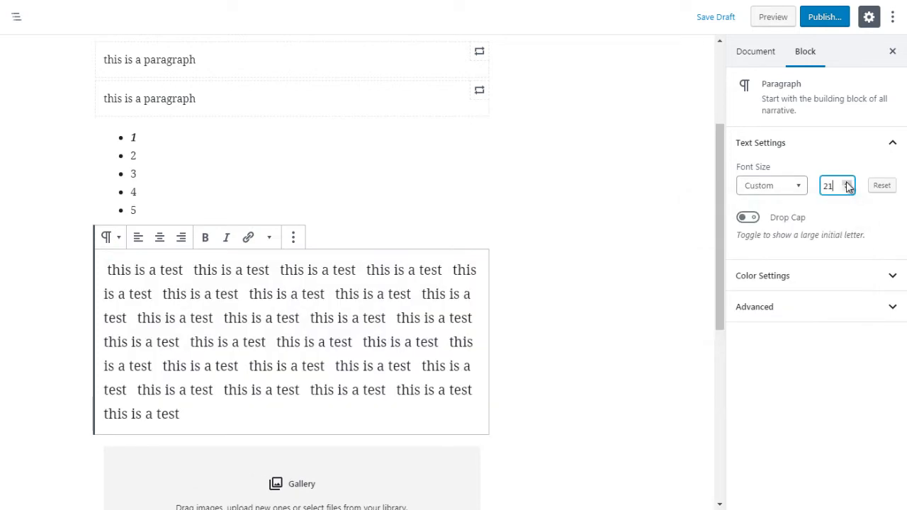
pyautogui.click(847, 188)
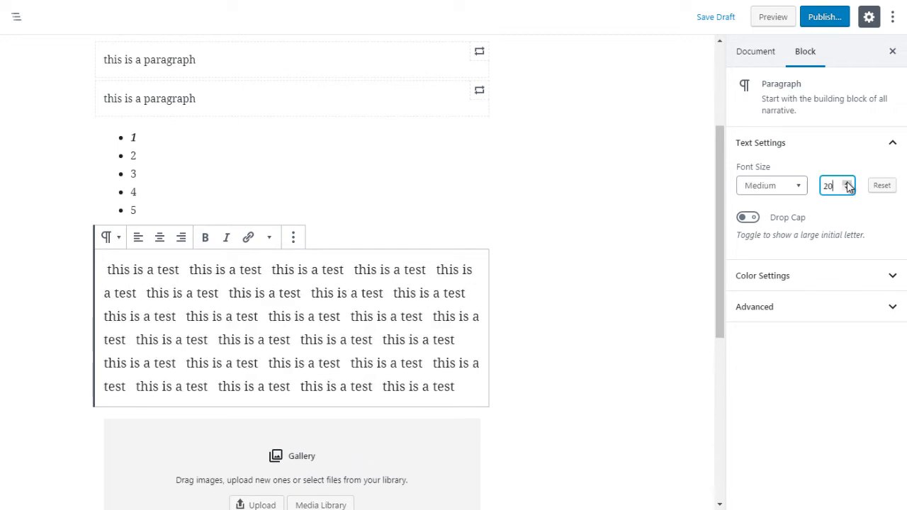
pyautogui.click(848, 183)
pyautogui.click(848, 182)
pyautogui.click(848, 183)
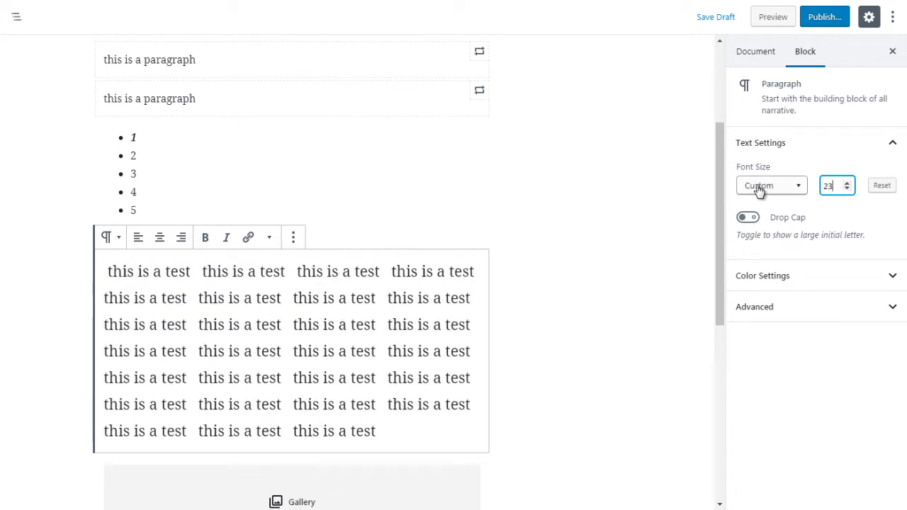
# Raise the test paragraph's custom font size to 26
pyautogui.click(799, 188)
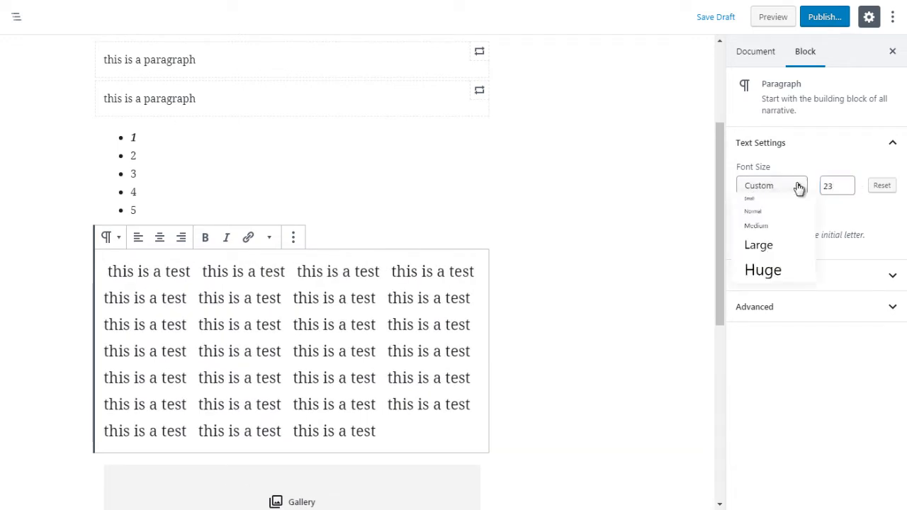
pyautogui.click(847, 183)
pyautogui.click(847, 183)
pyautogui.click(847, 183)
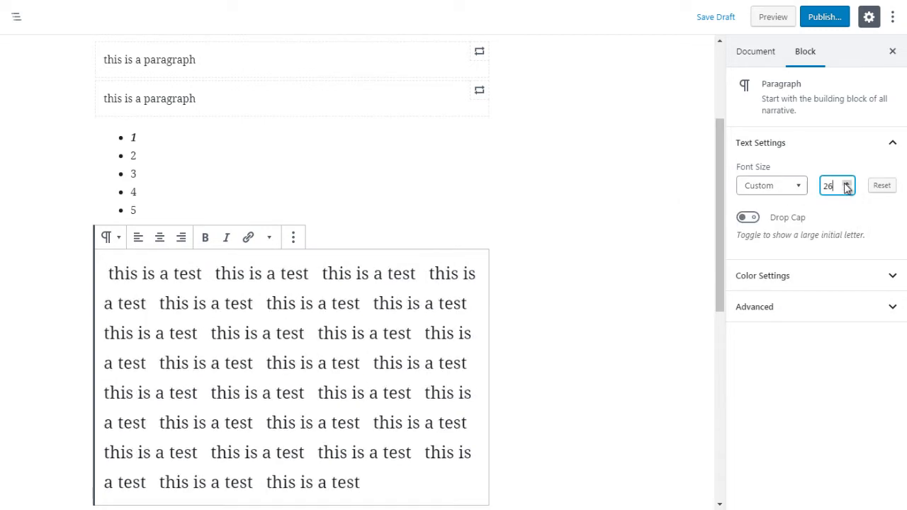
# Compare the Huge and Large font size presets on the test paragraph, ending on Huge
pyautogui.click(779, 190)
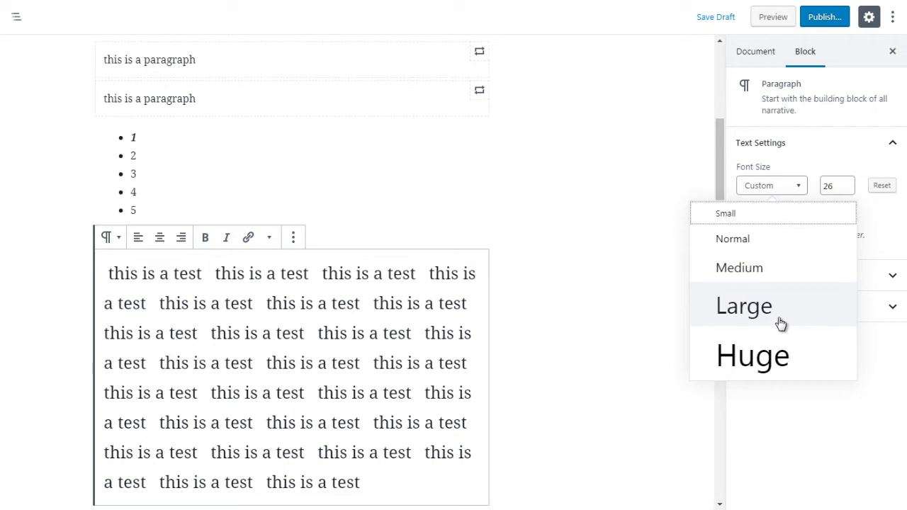
pyautogui.click(779, 349)
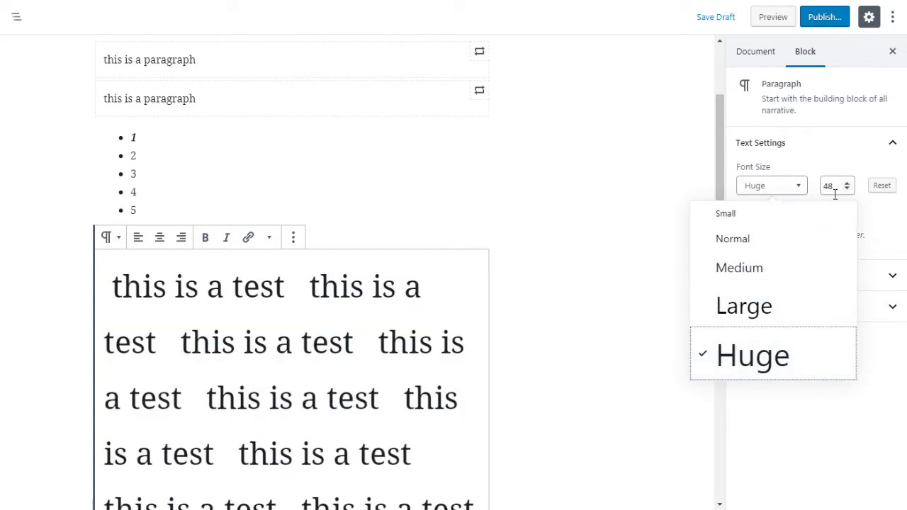
pyautogui.click(762, 320)
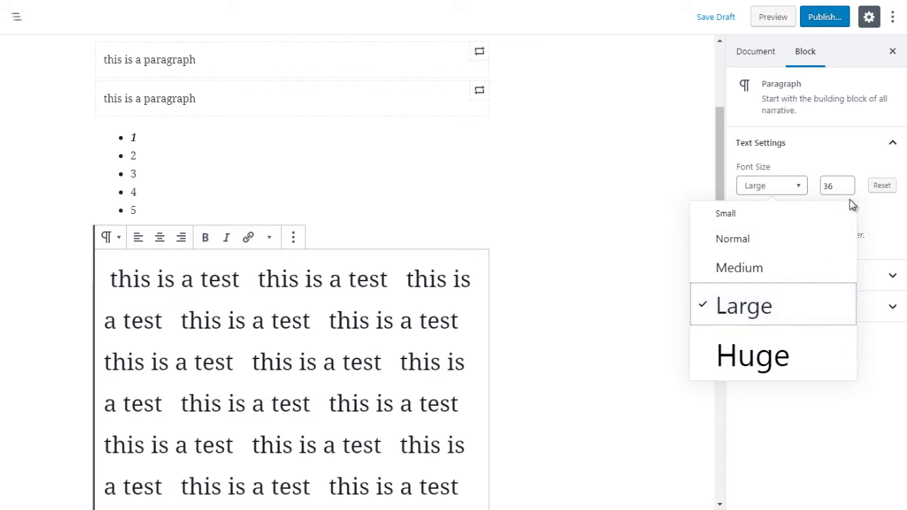
pyautogui.click(764, 373)
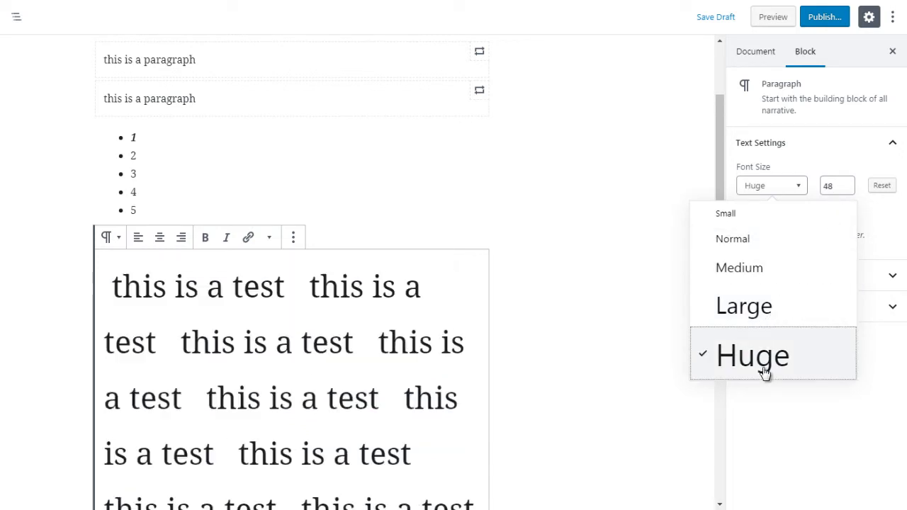
# Lower the test paragraph's custom font size to 39
pyautogui.click(833, 186)
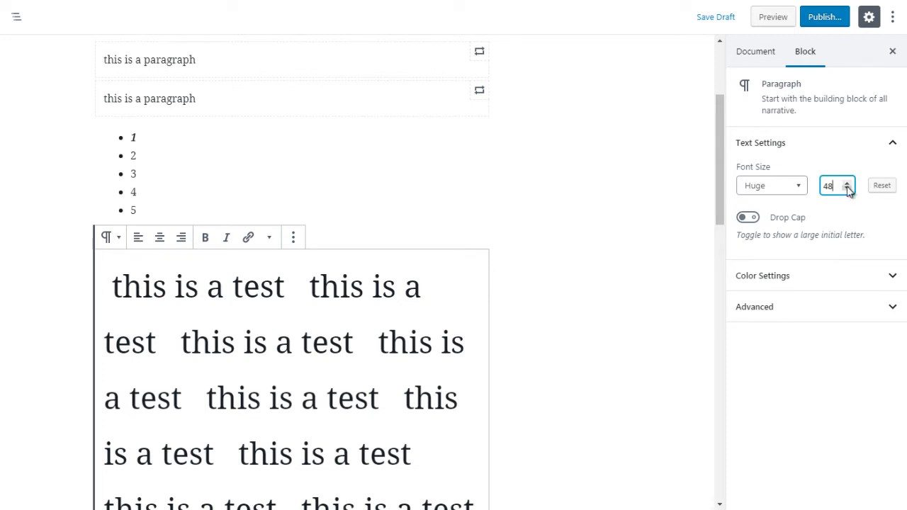
pyautogui.click(847, 189)
pyautogui.click(848, 189)
pyautogui.click(848, 189)
pyautogui.click(847, 189)
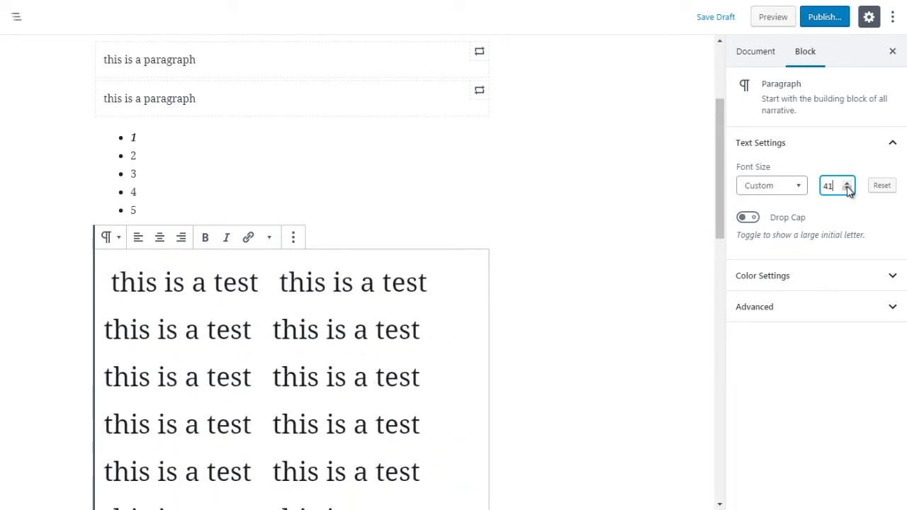
pyautogui.click(847, 189)
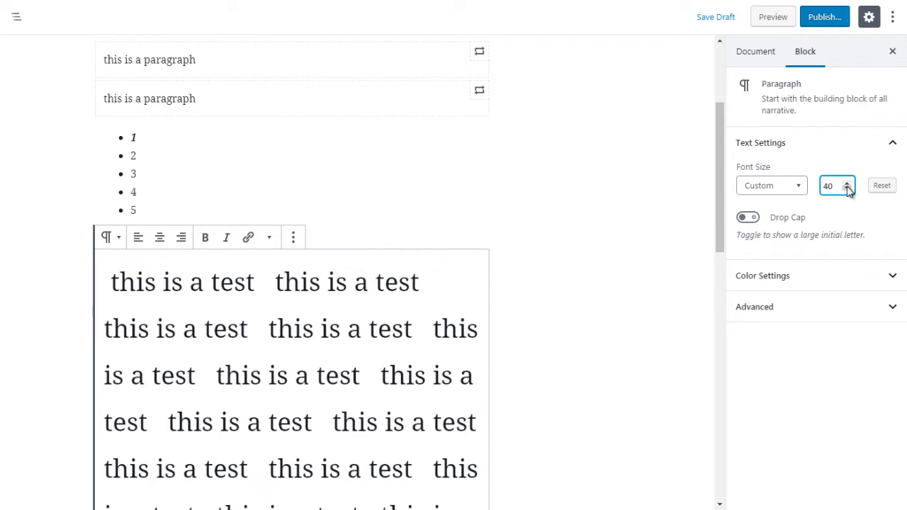
pyautogui.click(847, 189)
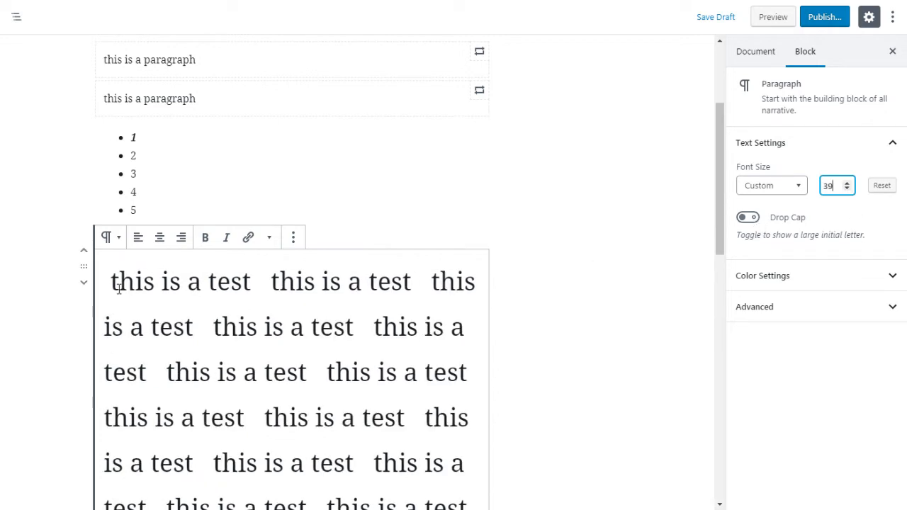
# Select the first letter of the test paragraph, enable Drop Cap, and place the cursor back in the text
pyautogui.moveTo(119, 289); pyautogui.dragTo(108, 285)
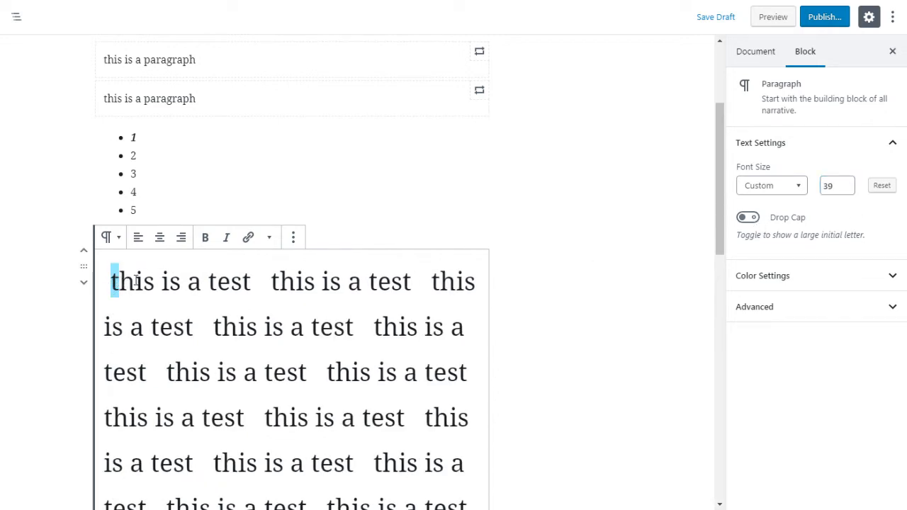
pyautogui.click(749, 220)
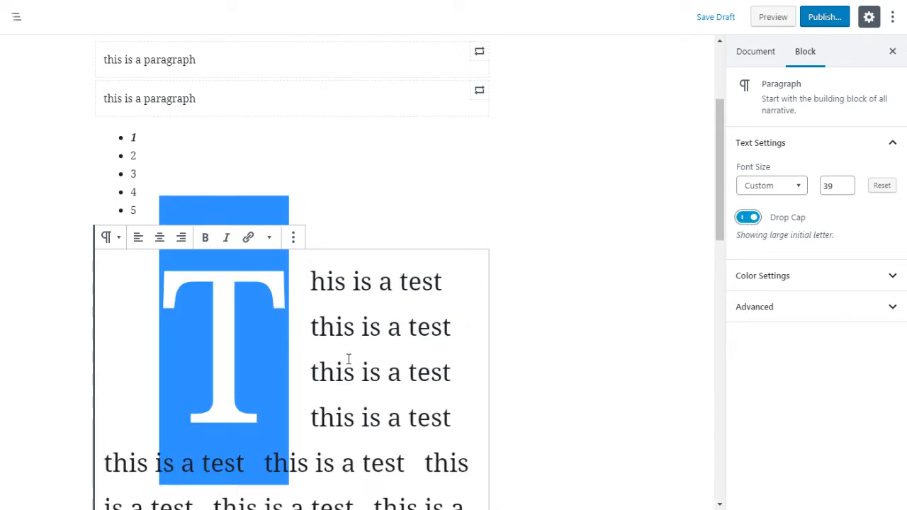
pyautogui.click(304, 330)
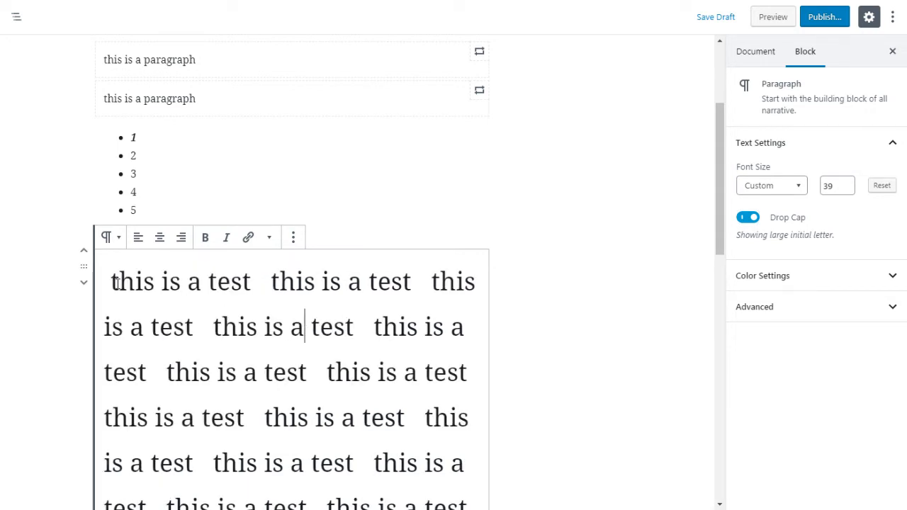
# Select the first letter "t" of the test paragraph
pyautogui.moveTo(117, 282); pyautogui.dragTo(107, 283)
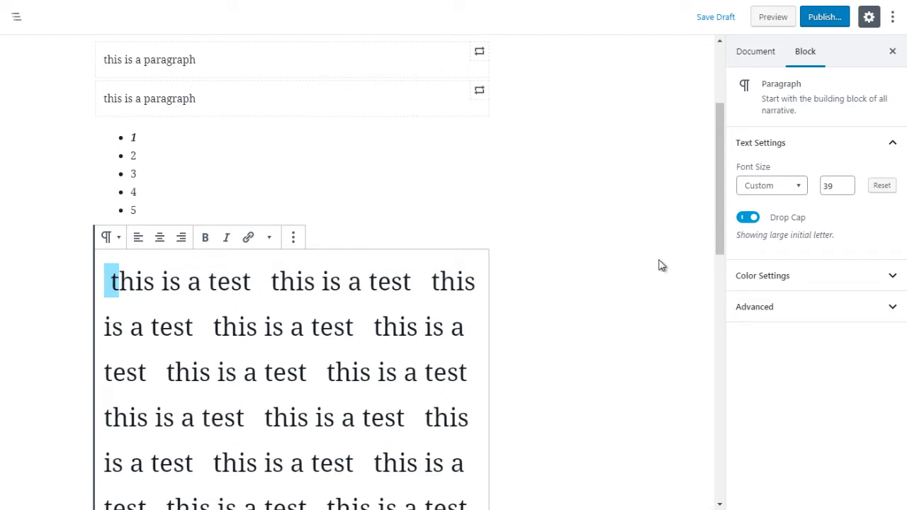
pyautogui.click(333, 312)
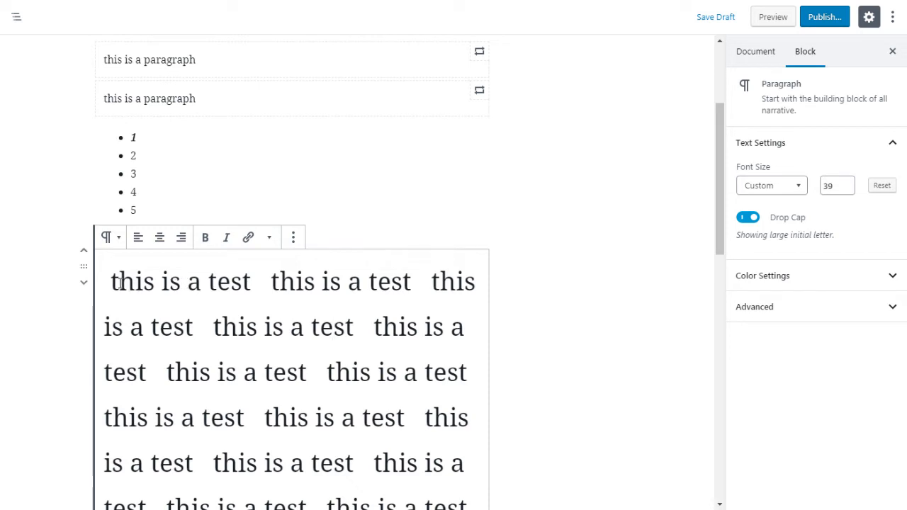
pyautogui.moveTo(121, 284); pyautogui.dragTo(111, 282)
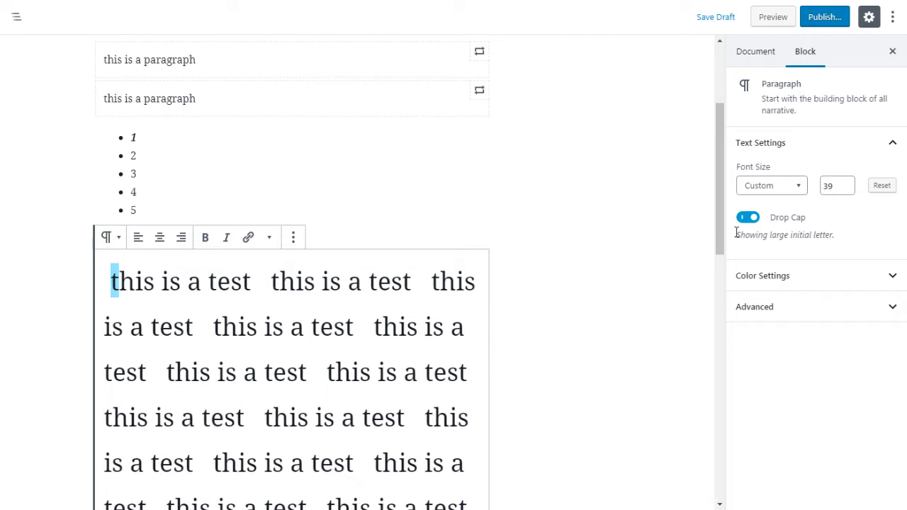
# Open the color settings and try pink, orange and red preset backgrounds on the test paragraph, ending on light gray
pyautogui.click(757, 282)
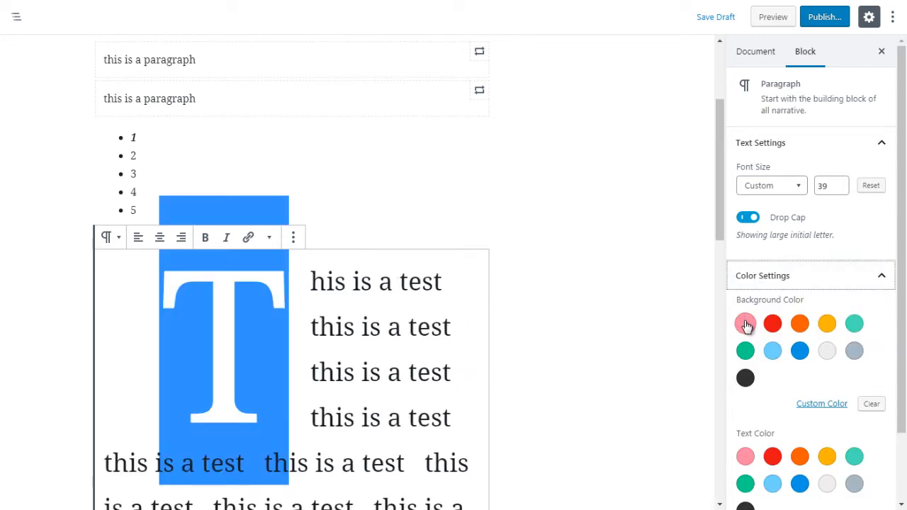
pyautogui.click(746, 326)
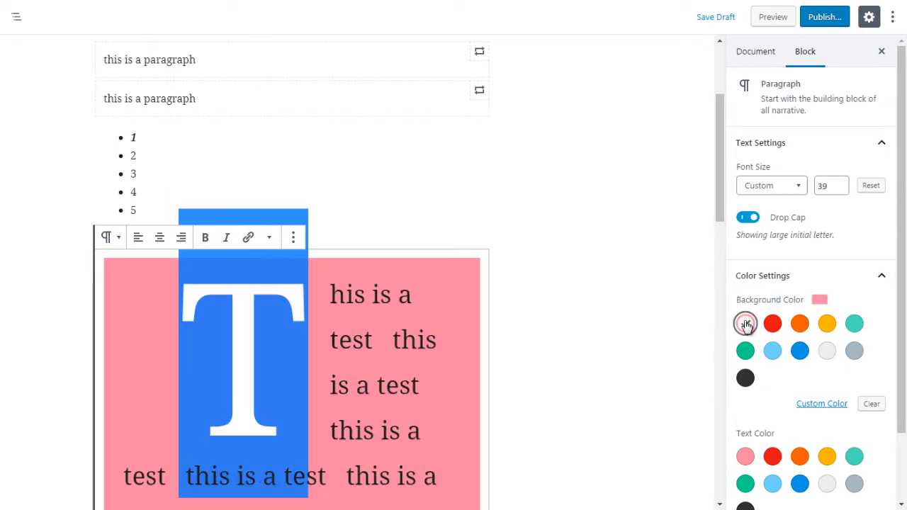
pyautogui.moveTo(717, 210); pyautogui.dragTo(720, 260)
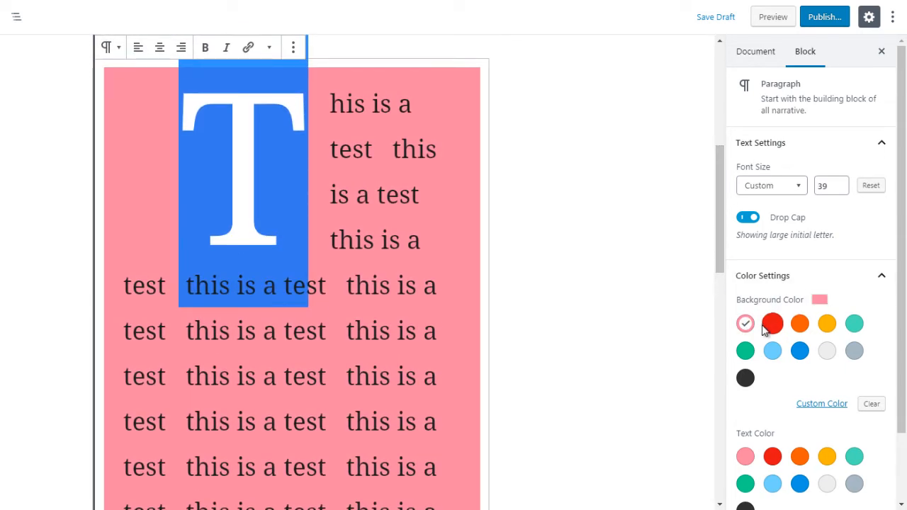
pyautogui.click(801, 325)
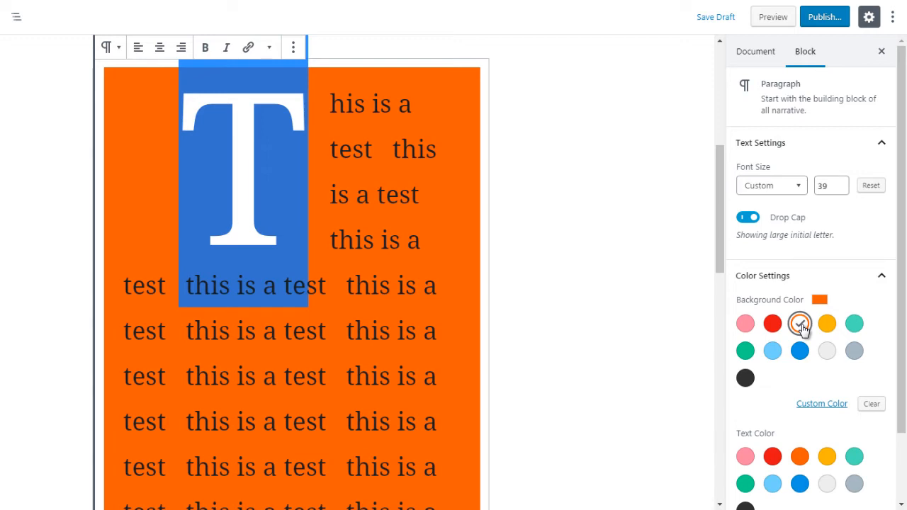
pyautogui.click(828, 354)
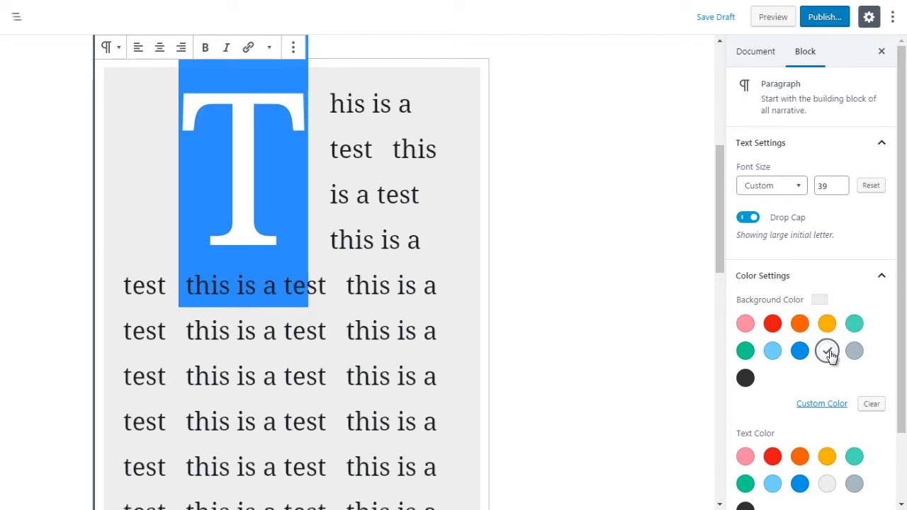
pyautogui.click(745, 326)
pyautogui.click(773, 326)
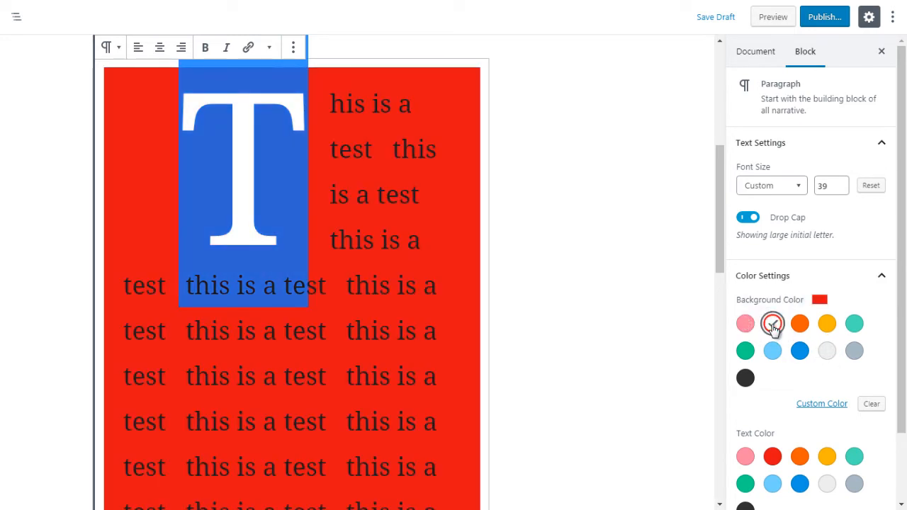
pyautogui.click(746, 324)
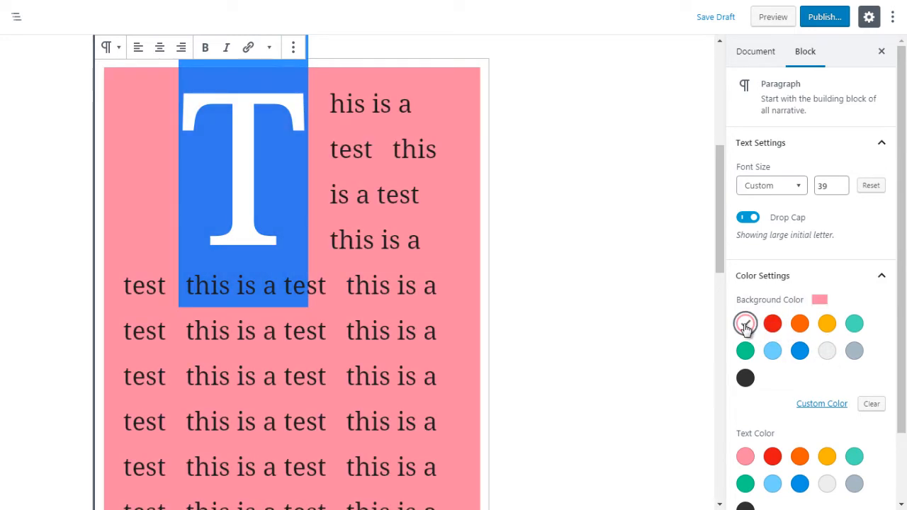
pyautogui.click(828, 350)
# Try the preset red text color on the test paragraph, then switch it to blue
pyautogui.scroll(-1, 903, 246)
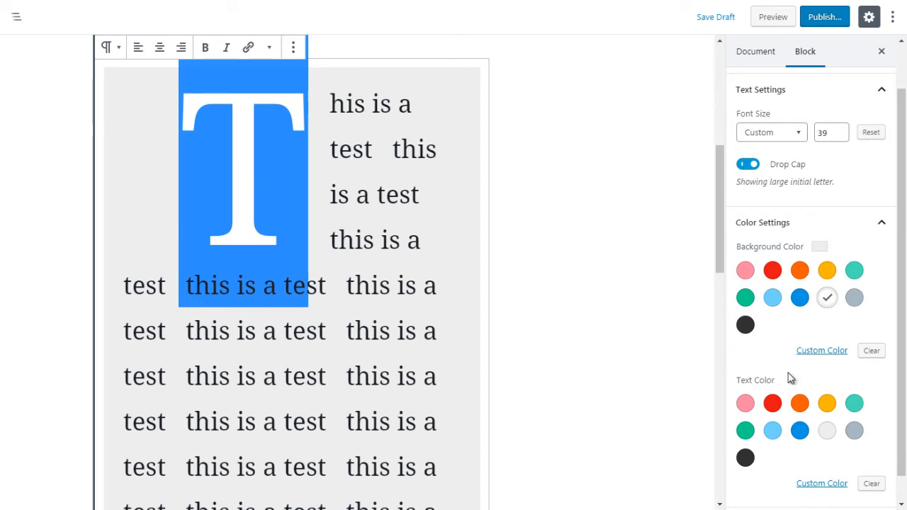
pyautogui.click(771, 408)
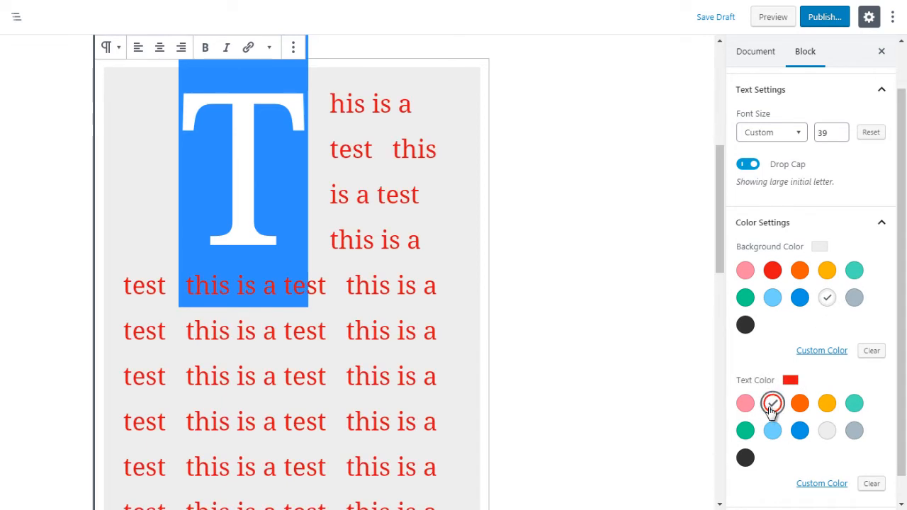
pyautogui.click(797, 433)
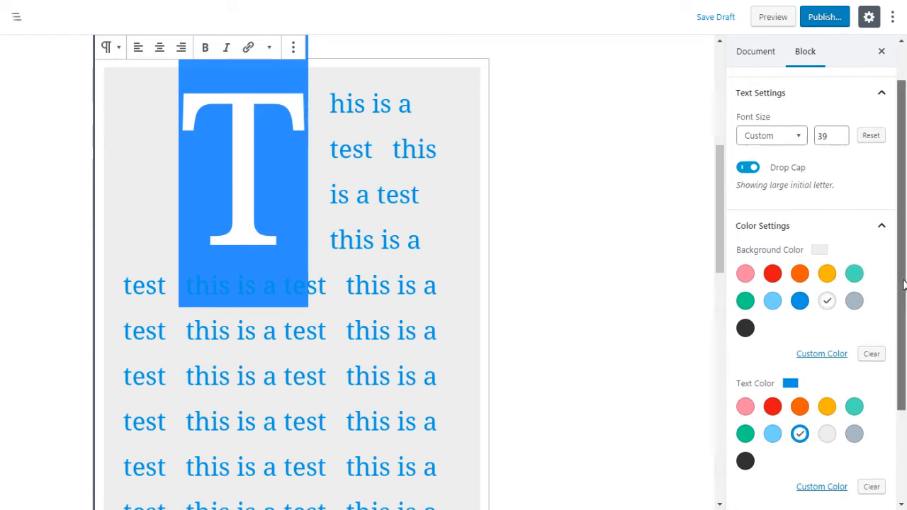
# Clear the preset background and give the test paragraph a very pale blue custom background color
pyautogui.moveTo(901, 283); pyautogui.dragTo(899, 366)
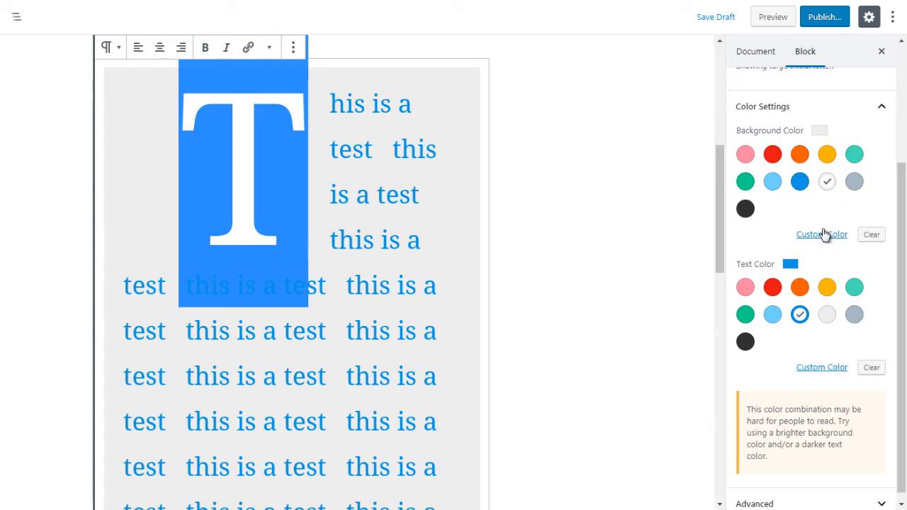
pyautogui.click(872, 235)
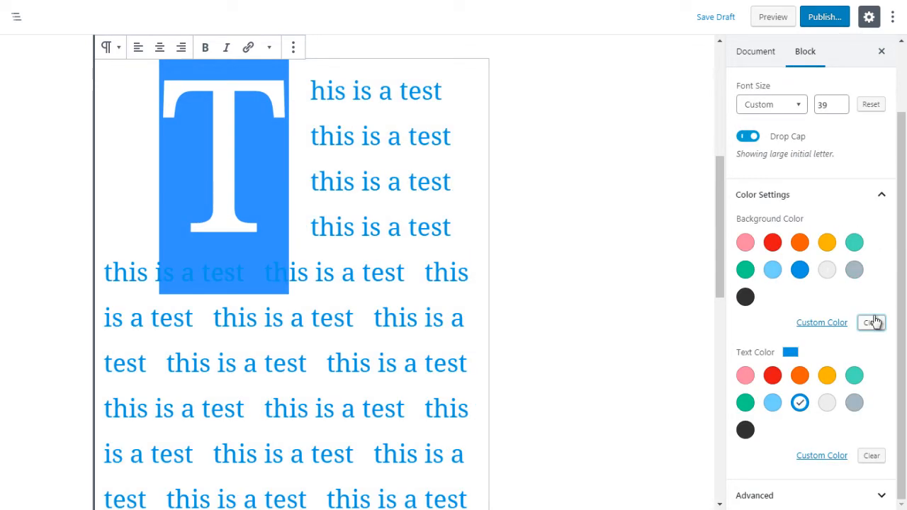
pyautogui.click(819, 323)
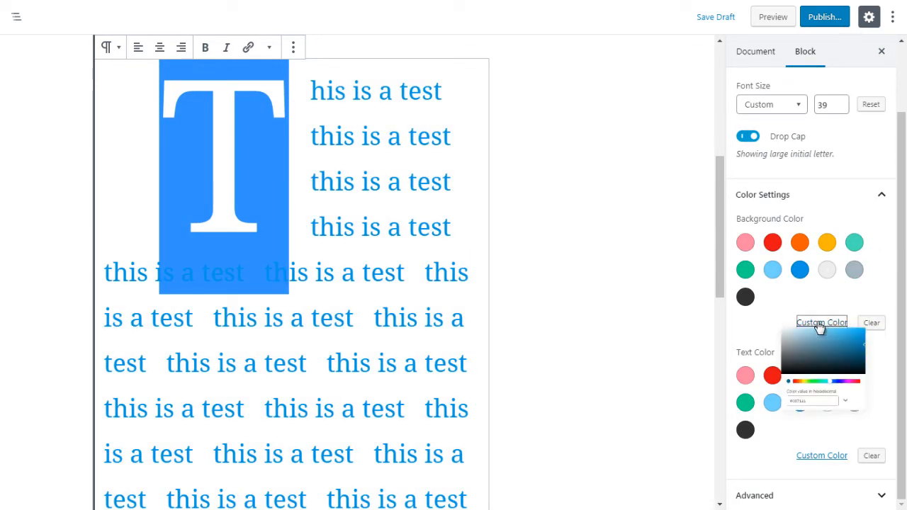
pyautogui.moveTo(812, 353); pyautogui.dragTo(870, 347)
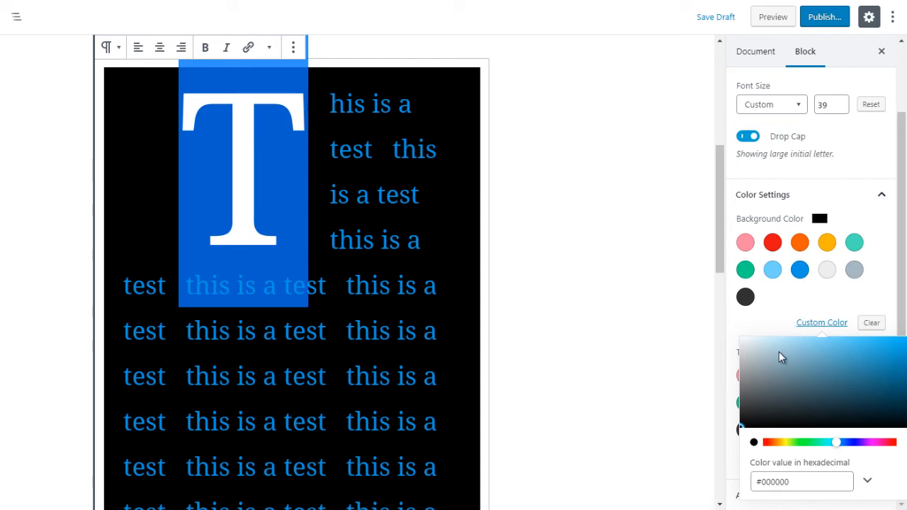
pyautogui.moveTo(779, 356); pyautogui.dragTo(746, 331)
pyautogui.click(745, 333)
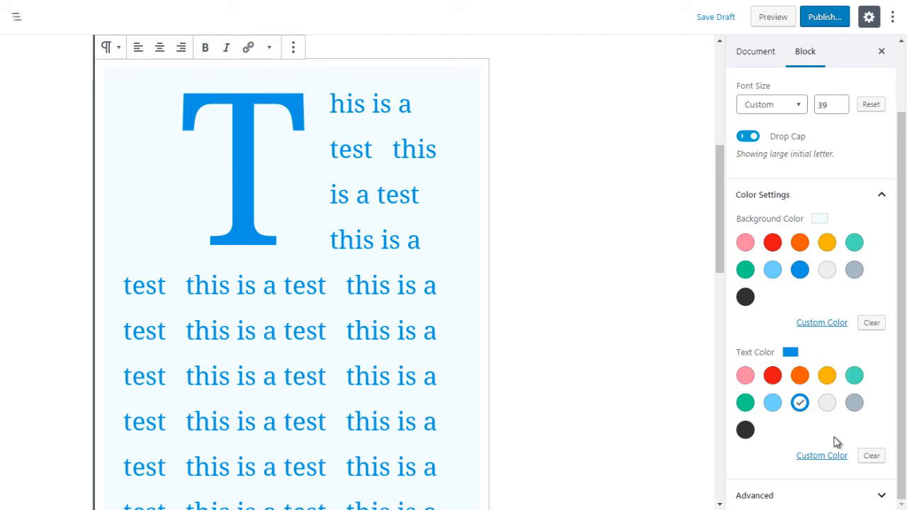
# Set the test paragraph's text to a custom near-black blue, #051a26, and close the color picker
pyautogui.click(821, 455)
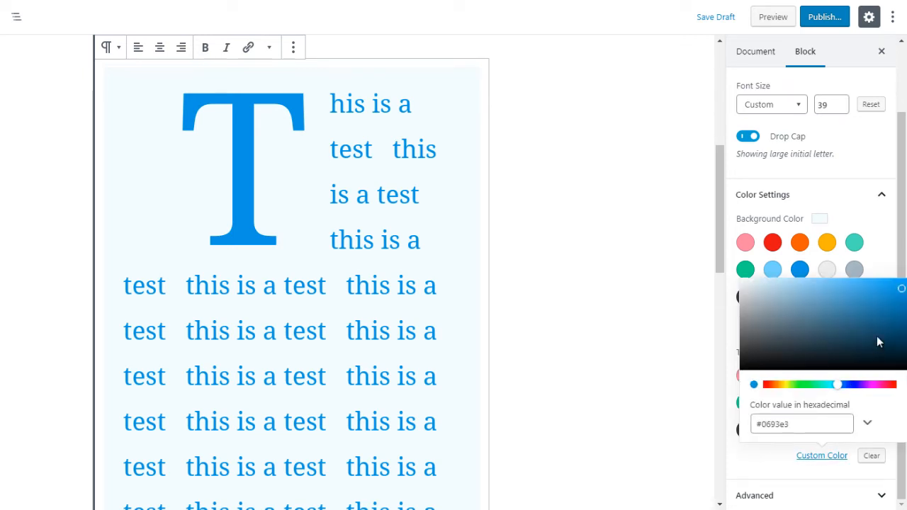
pyautogui.click(830, 310)
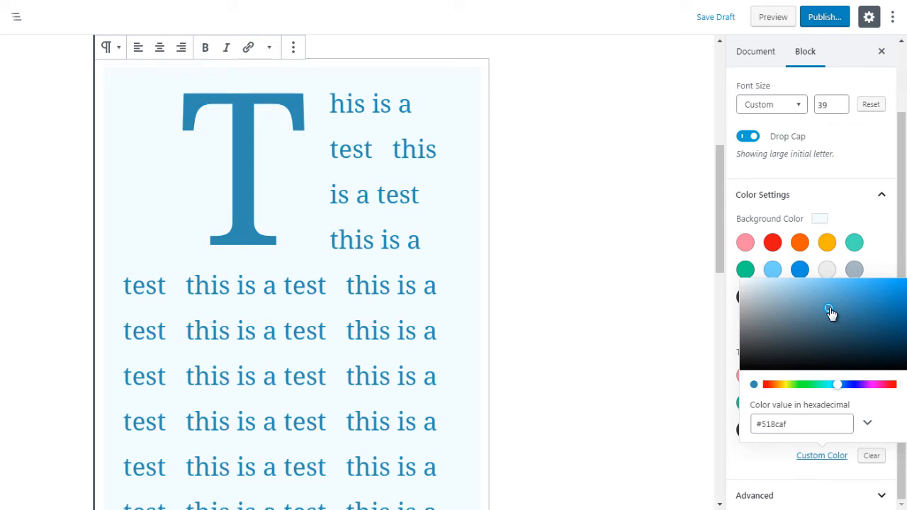
pyautogui.click(886, 362)
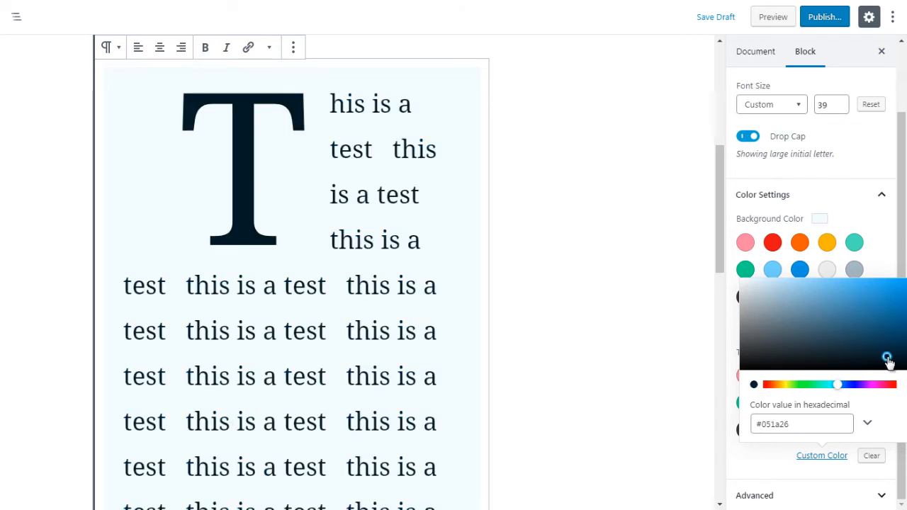
pyautogui.click(884, 264)
pyautogui.moveTo(895, 320); pyautogui.dragTo(895, 335)
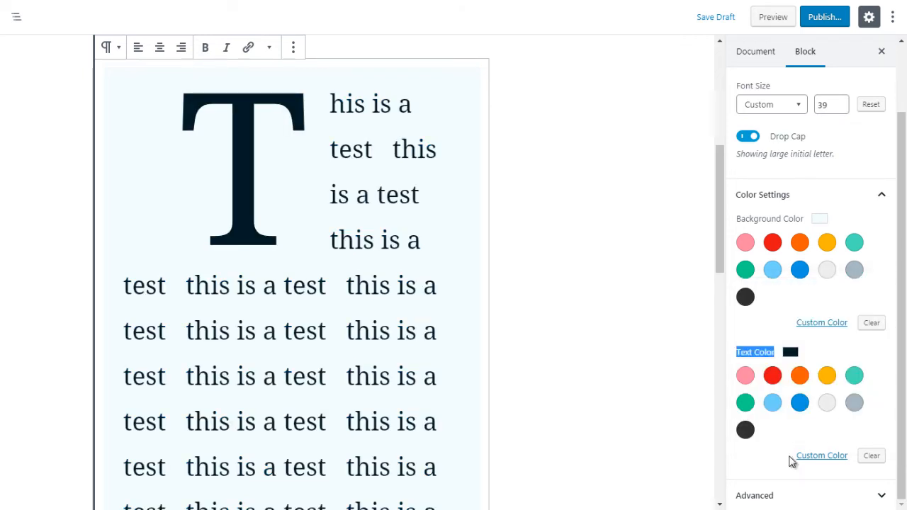
# View the paragraph's advanced options with the Additional CSS Class field, then collapse them
pyautogui.click(752, 496)
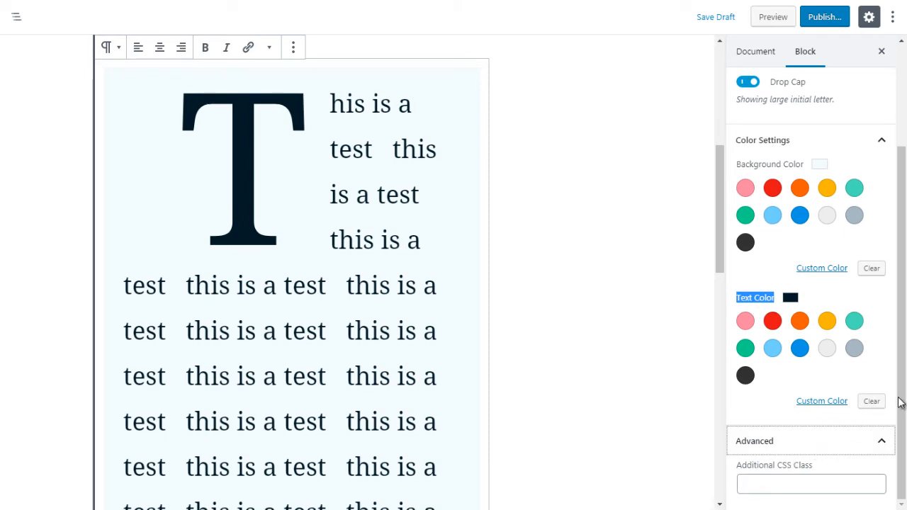
pyautogui.click(787, 479)
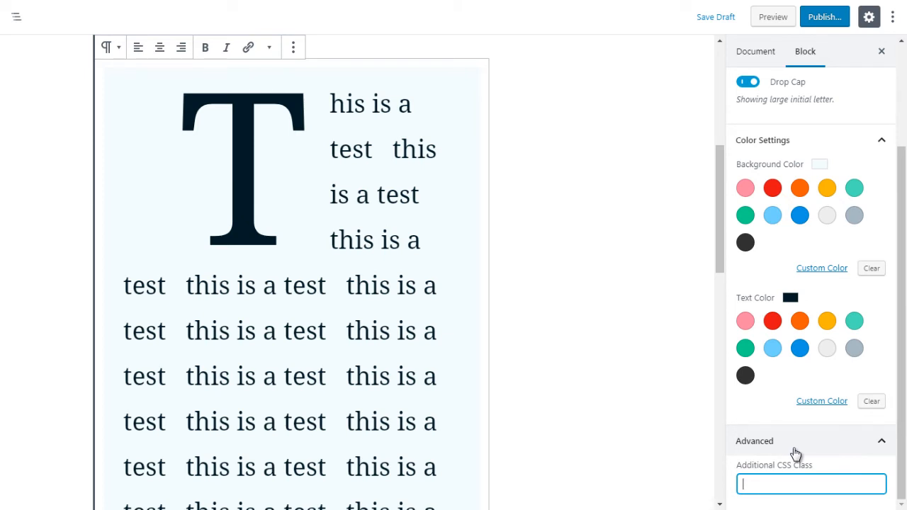
pyautogui.click(795, 453)
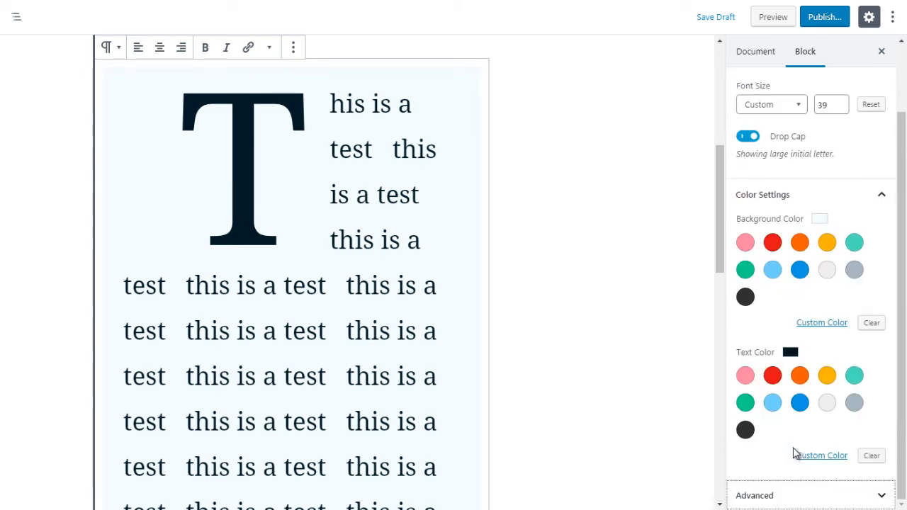
# Browse the Most Used and Common Blocks categories of the block inserter above the Gallery block, then close it without adding anything
pyautogui.moveTo(717, 224); pyautogui.dragTo(702, 378)
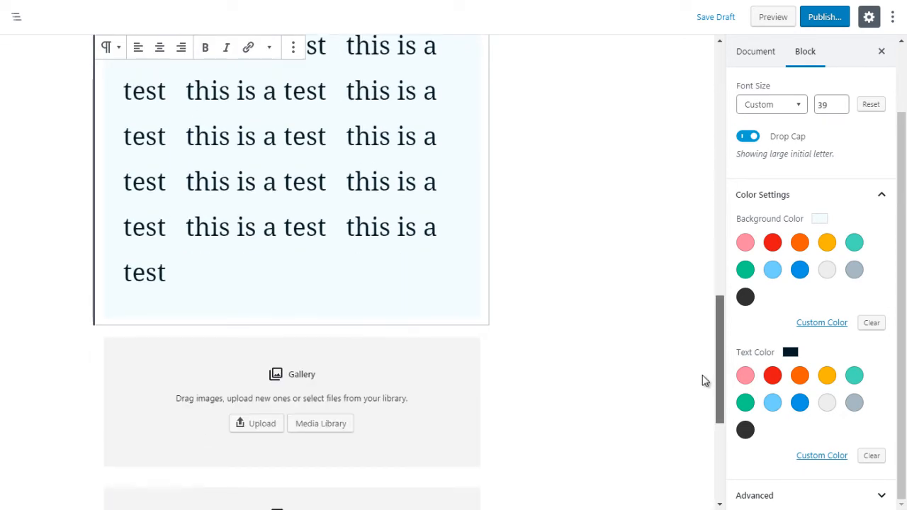
pyautogui.click(528, 296)
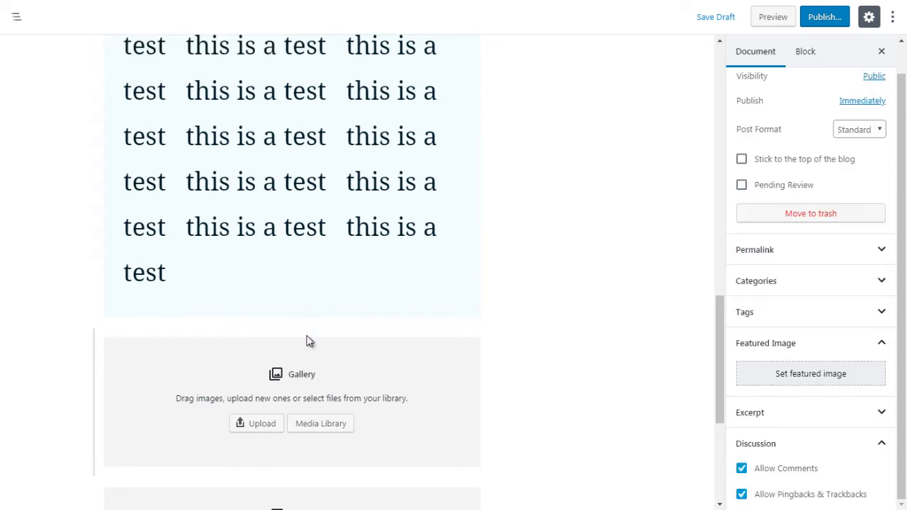
pyautogui.click(292, 325)
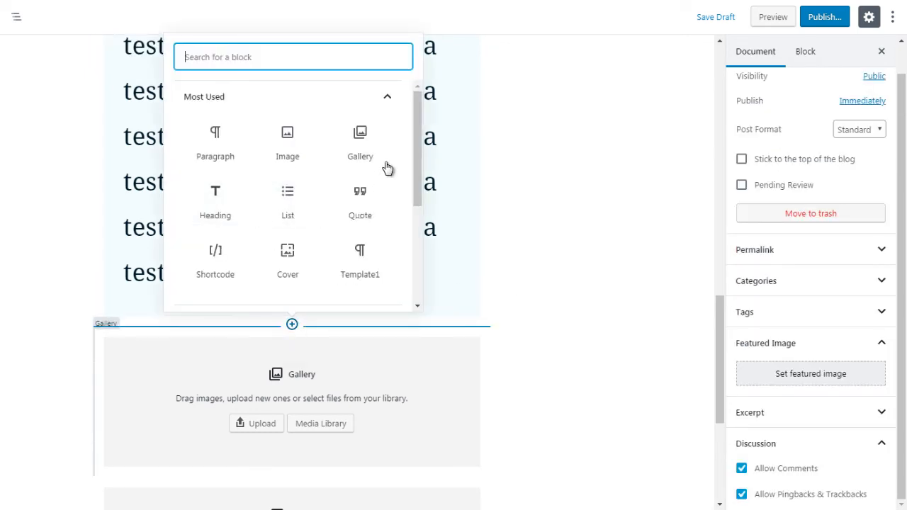
pyautogui.click(383, 97)
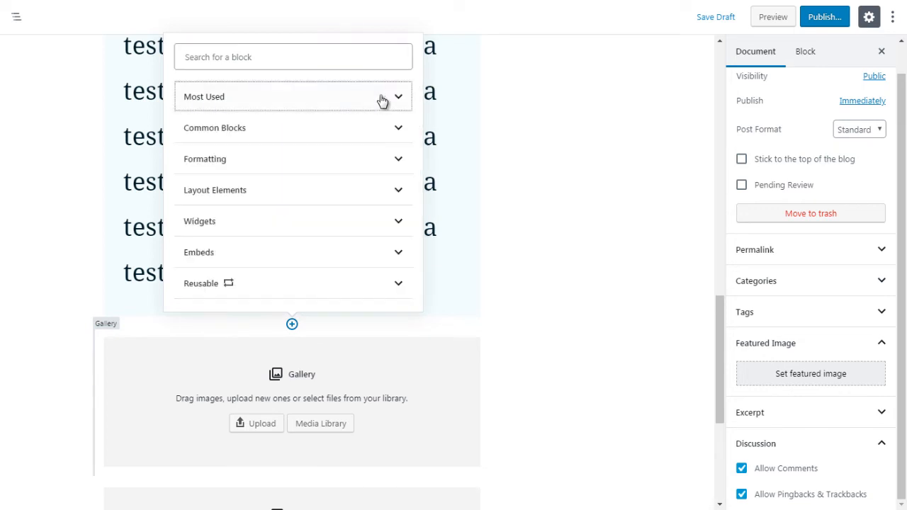
pyautogui.click(356, 138)
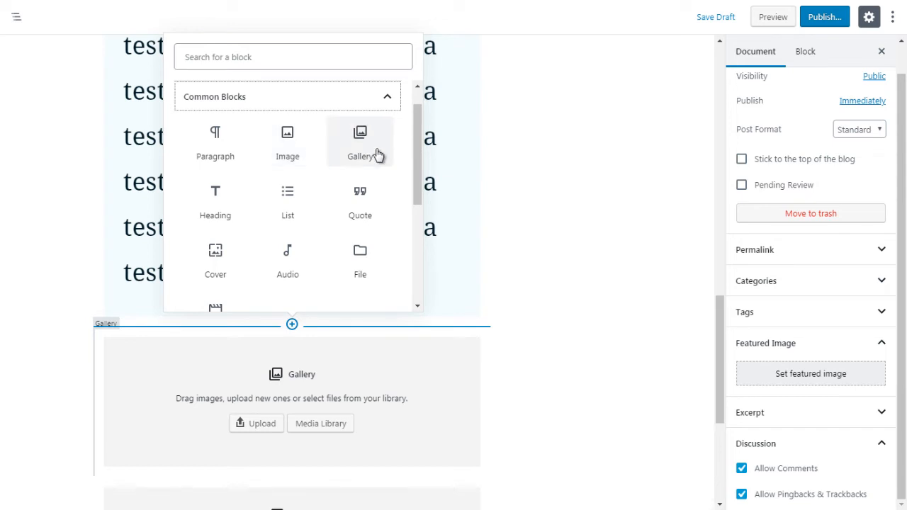
pyautogui.click(520, 227)
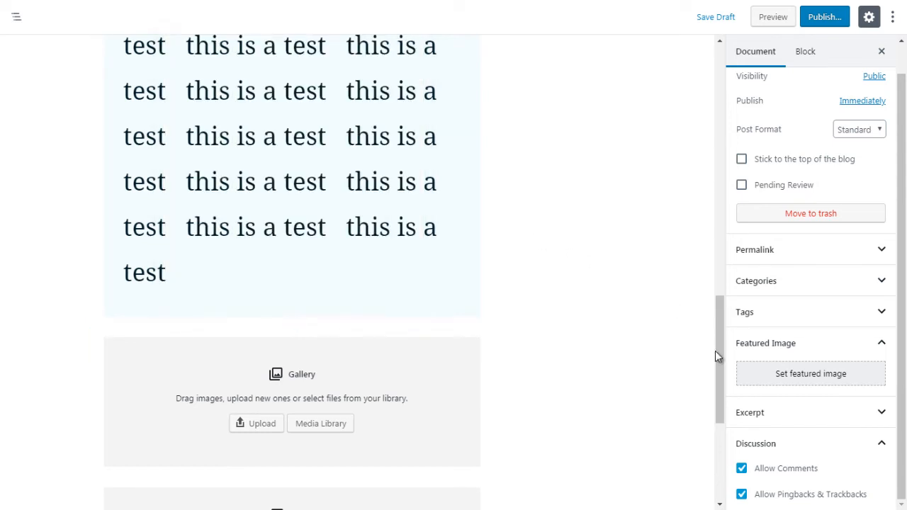
# Select the Image block and the Gallery block in turn to view their placeholders and settings
pyautogui.moveTo(716, 355); pyautogui.dragTo(719, 396)
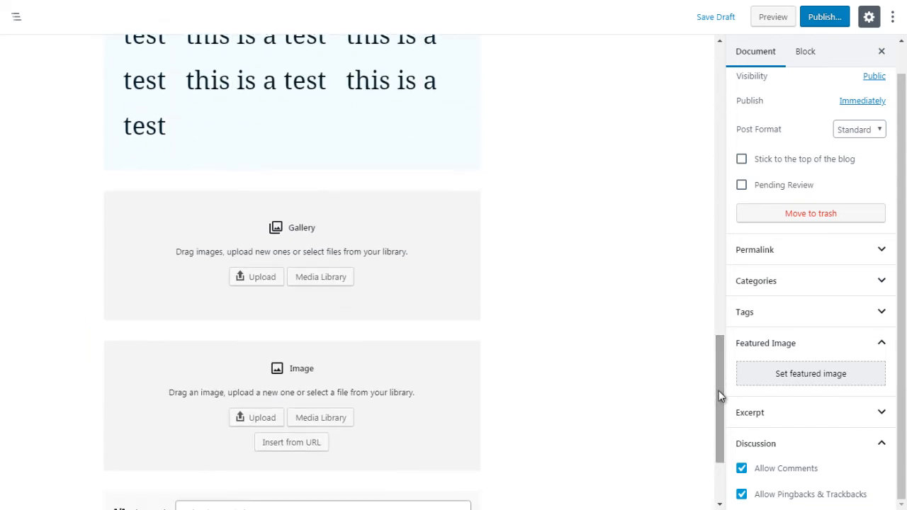
pyautogui.click(433, 380)
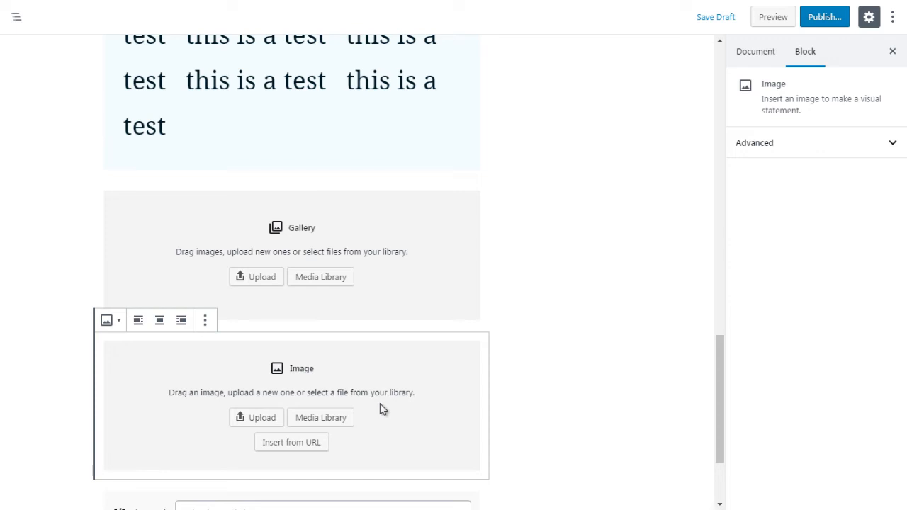
pyautogui.click(419, 284)
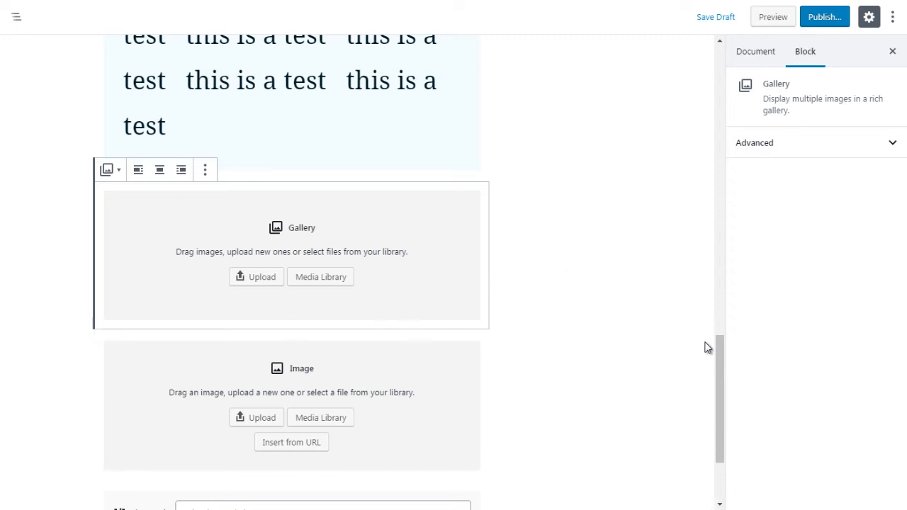
pyautogui.moveTo(718, 354)
pyautogui.mouseDown()
pyautogui.moveTo(718, 362)
pyautogui.moveTo(716, 346)
pyautogui.mouseUp()
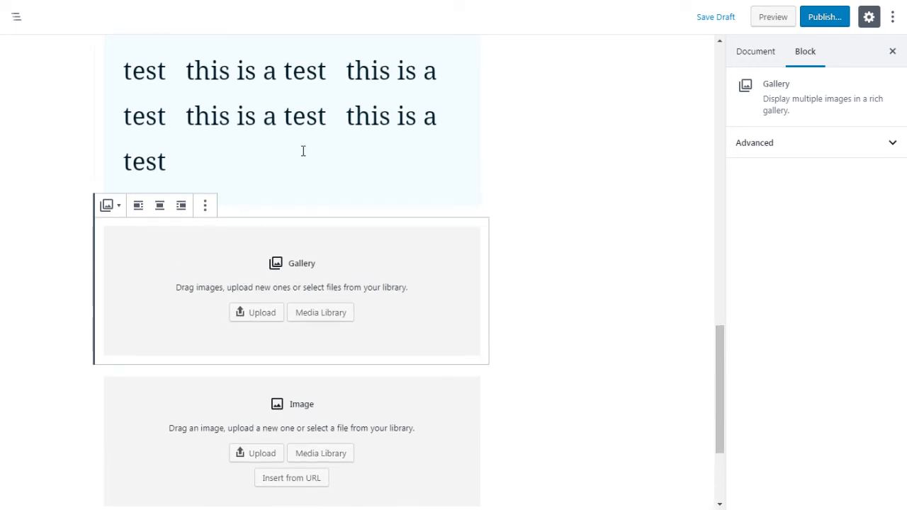
# Insert an empty List block from the Common Blocks category between the light blue test paragraph and the Gallery block
pyautogui.click(75, 263)
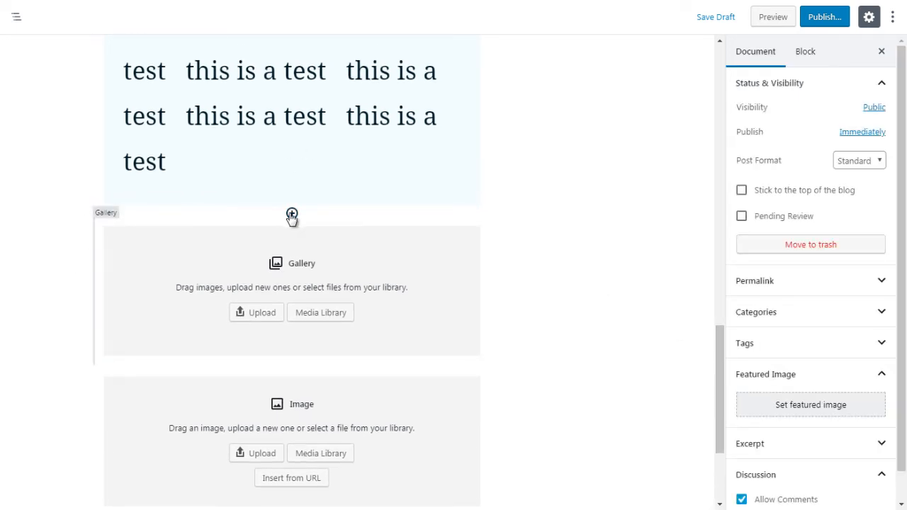
pyautogui.click(291, 214)
pyautogui.click(390, 289)
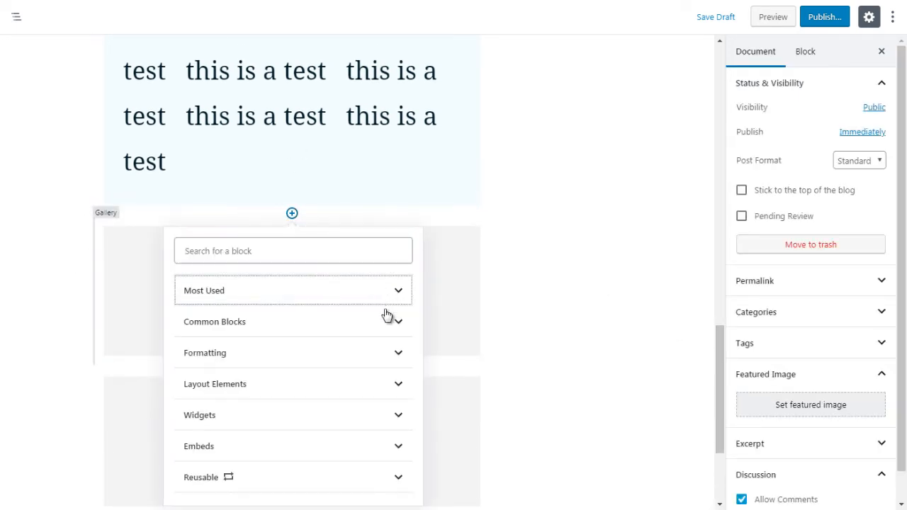
pyautogui.click(386, 320)
pyautogui.moveTo(416, 328); pyautogui.dragTo(416, 340)
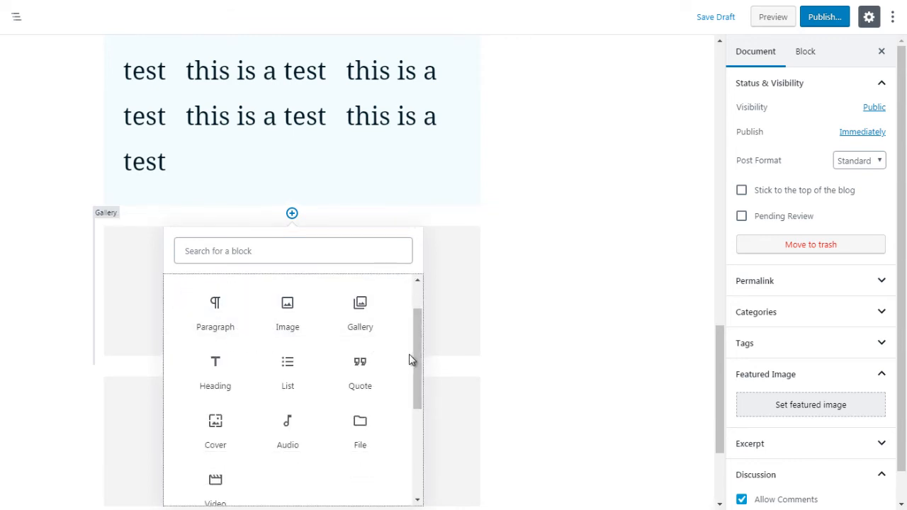
pyautogui.moveTo(417, 362); pyautogui.dragTo(420, 381)
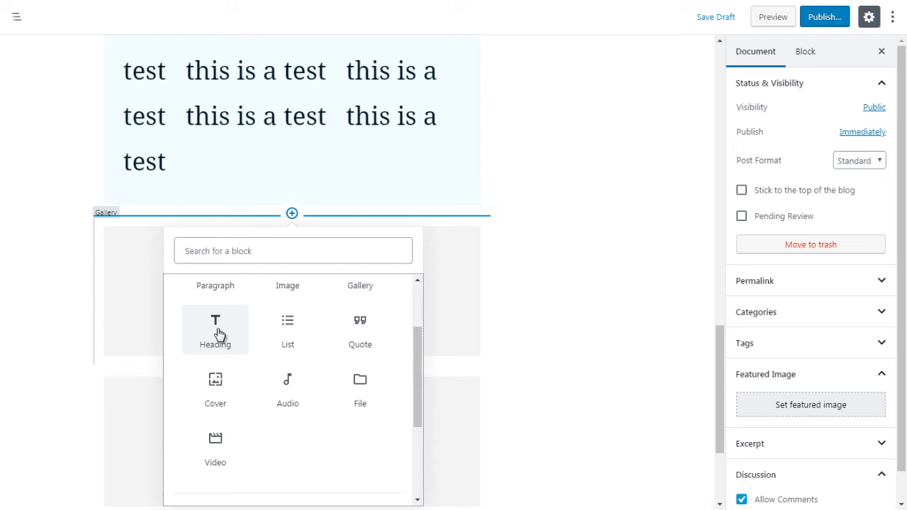
pyautogui.click(294, 344)
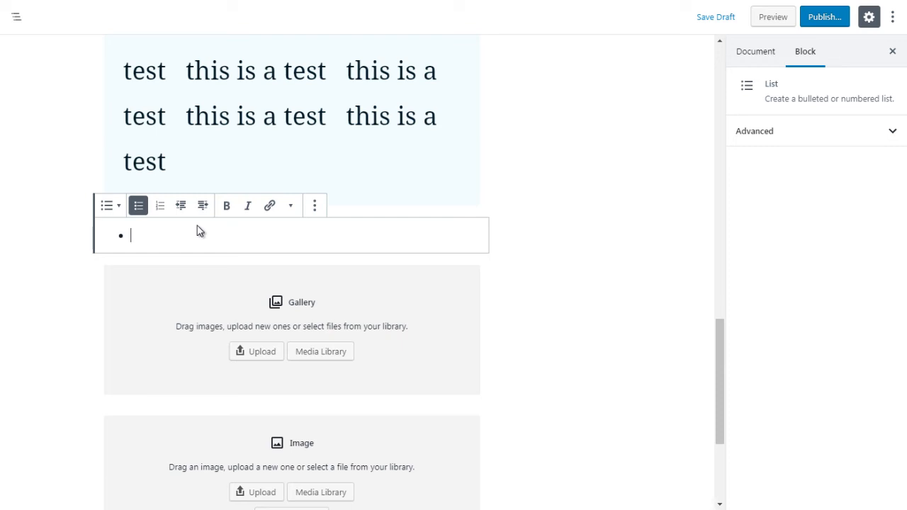
pyautogui.click(61, 292)
# Insert a Quote block from the Common Blocks category between the empty list and the Gallery block, with the text "test"
pyautogui.click(292, 253)
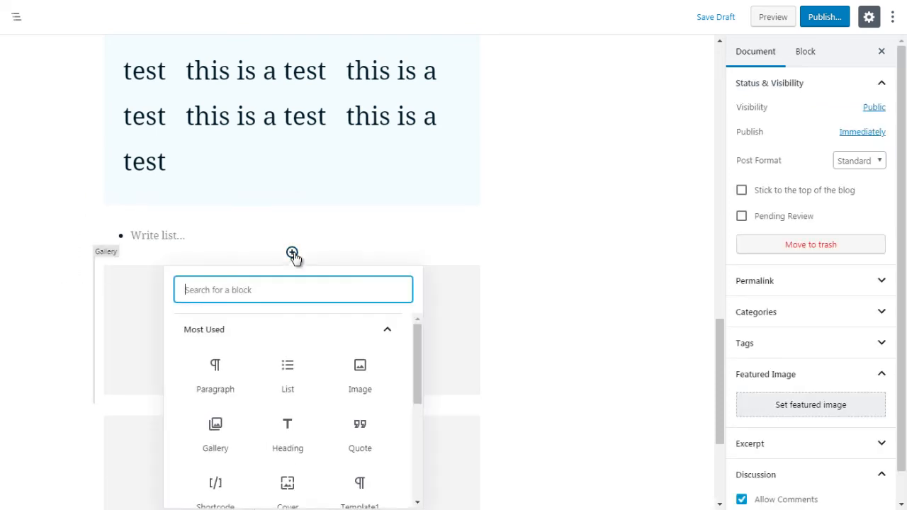
pyautogui.click(394, 332)
pyautogui.click(370, 361)
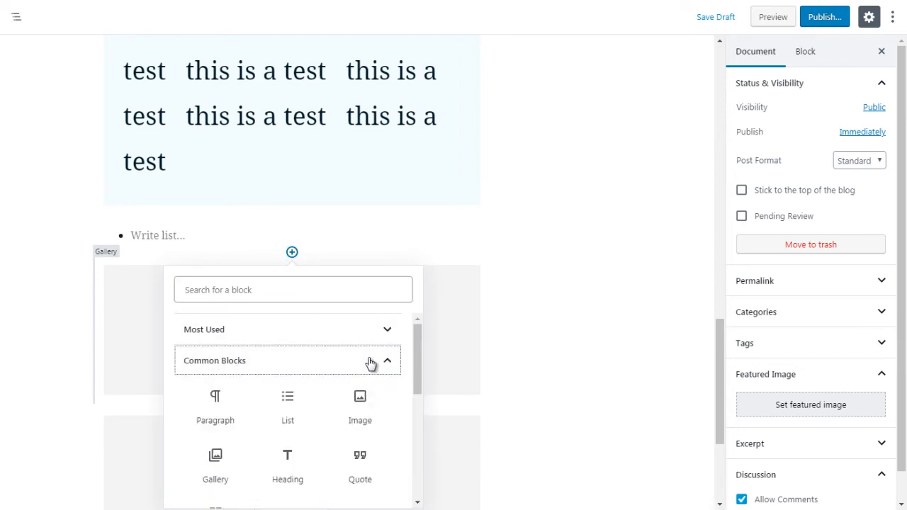
pyautogui.moveTo(413, 354); pyautogui.dragTo(416, 398)
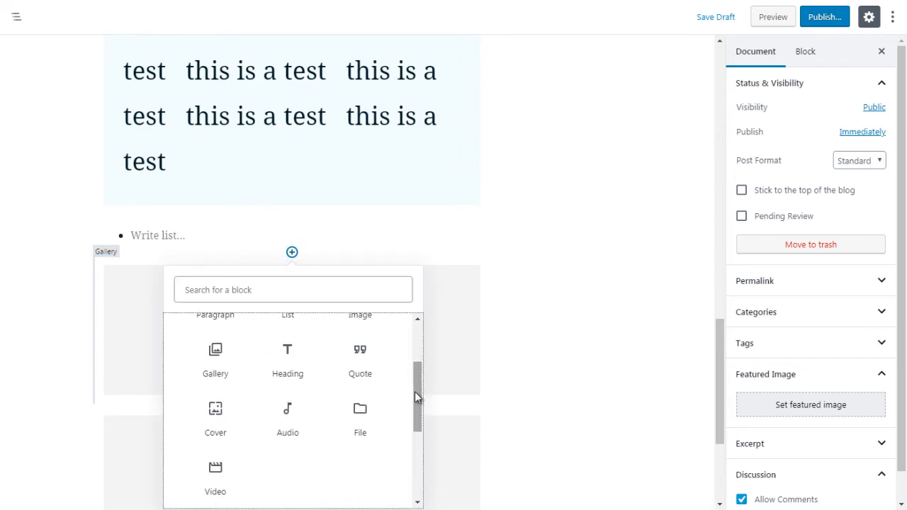
pyautogui.click(358, 363)
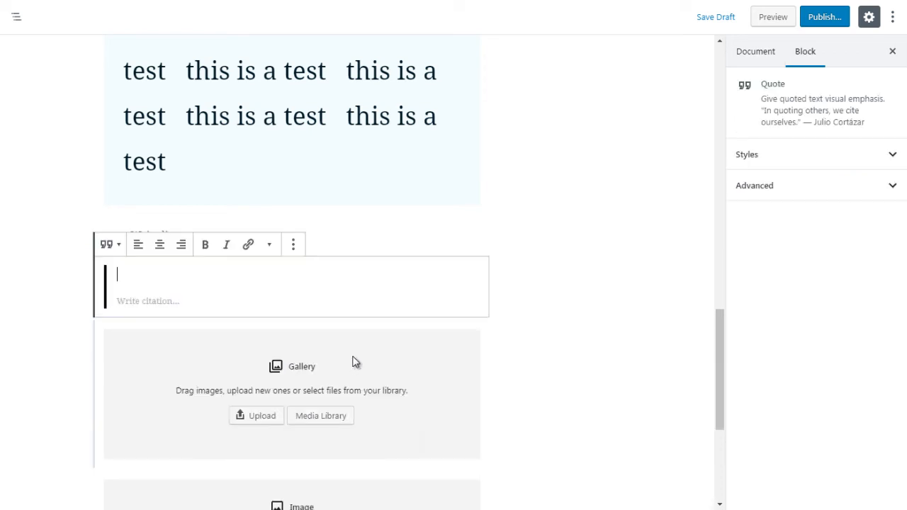
pyautogui.write('test')
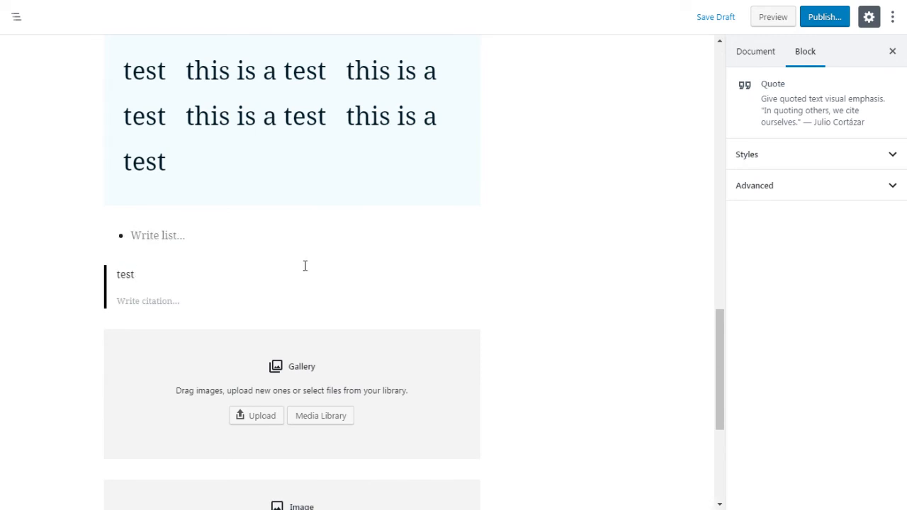
# Compare the Default and Large styles on the "This is a quote" block, leave it on Large, and glance at its advanced options
pyautogui.moveTo(719, 413); pyautogui.dragTo(719, 166)
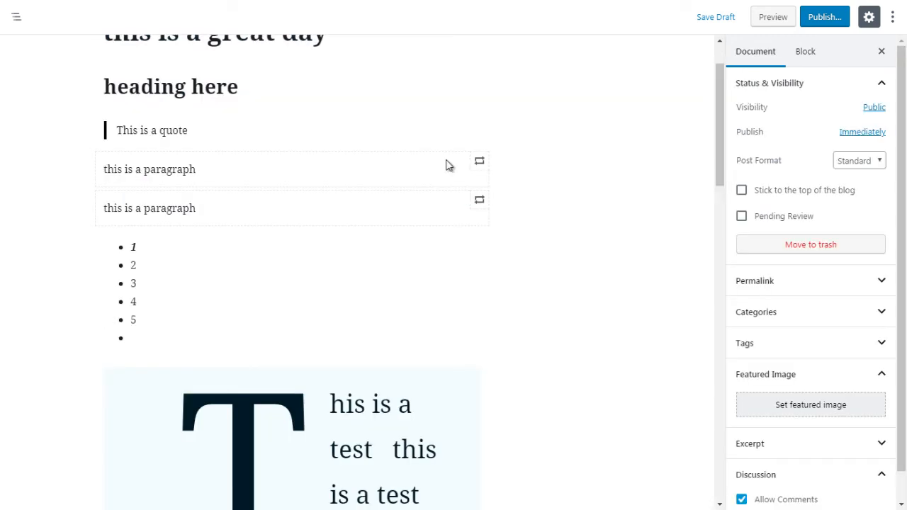
pyautogui.click(364, 135)
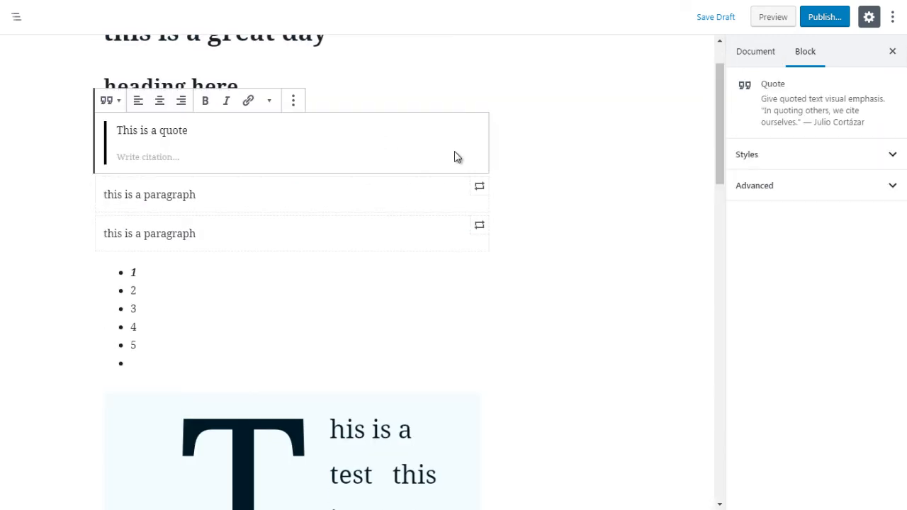
pyautogui.click(783, 157)
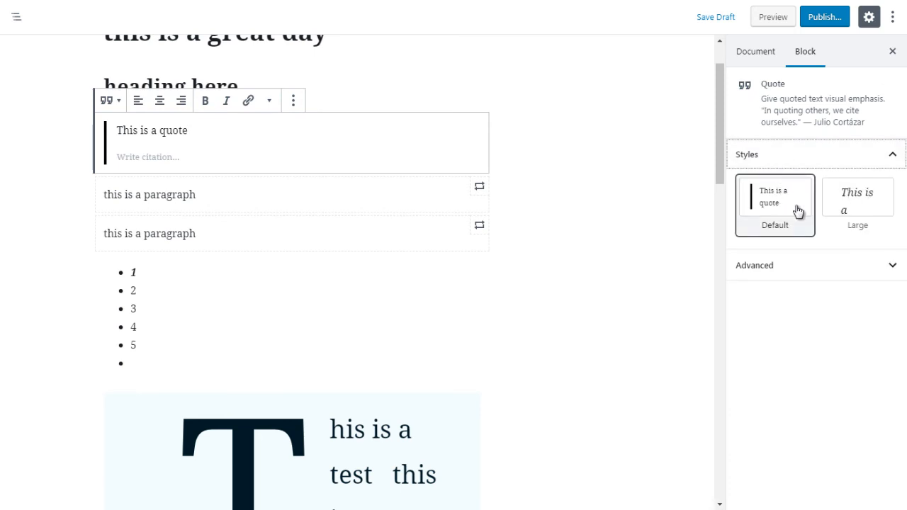
pyautogui.click(850, 209)
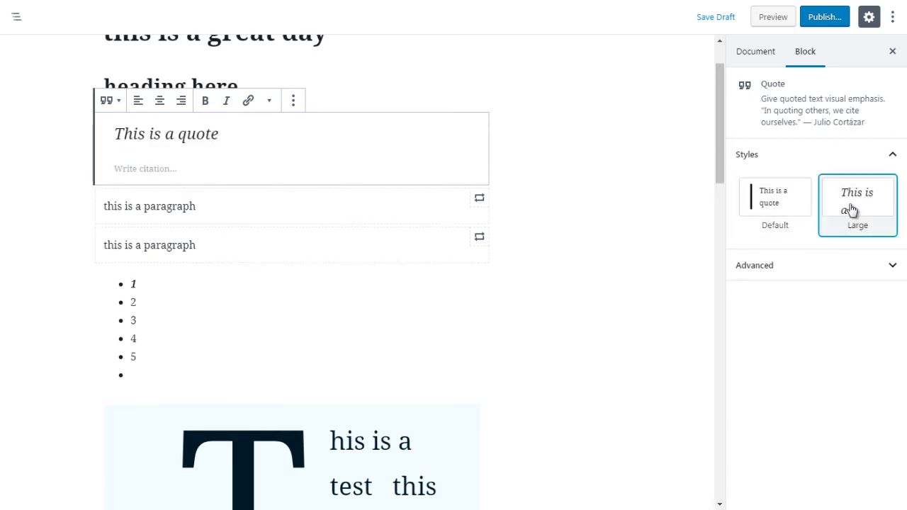
pyautogui.click(787, 208)
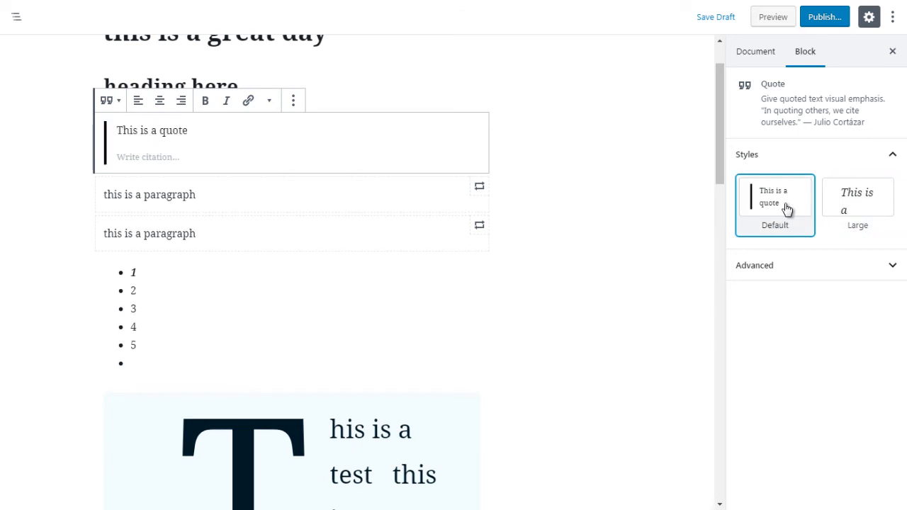
pyautogui.click(861, 208)
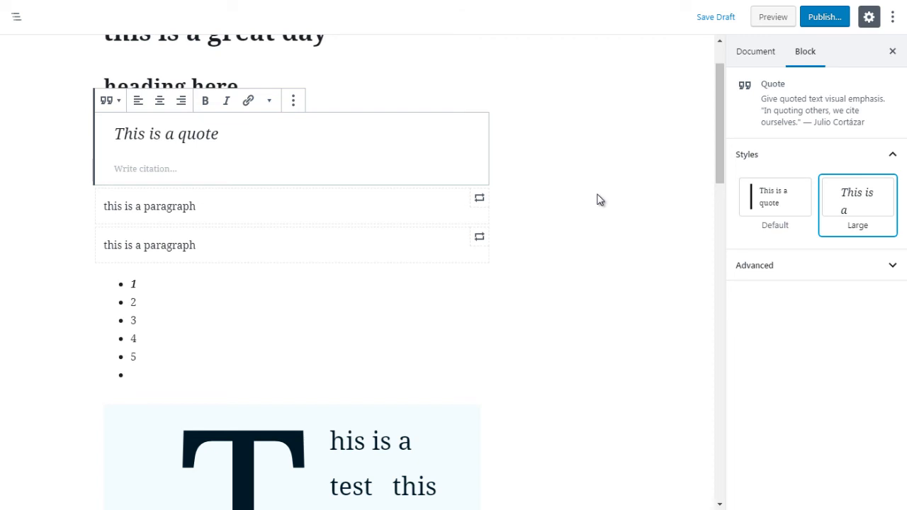
pyautogui.click(795, 265)
pyautogui.click(796, 266)
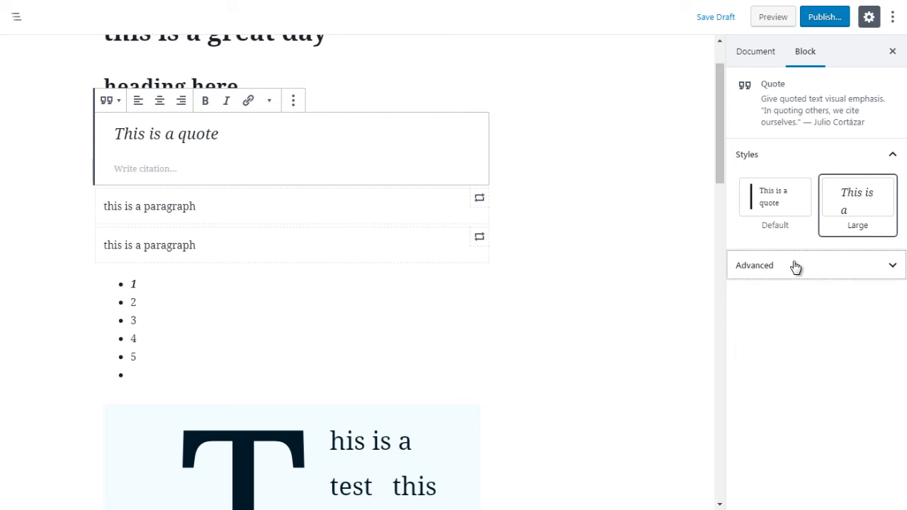
pyautogui.click(631, 273)
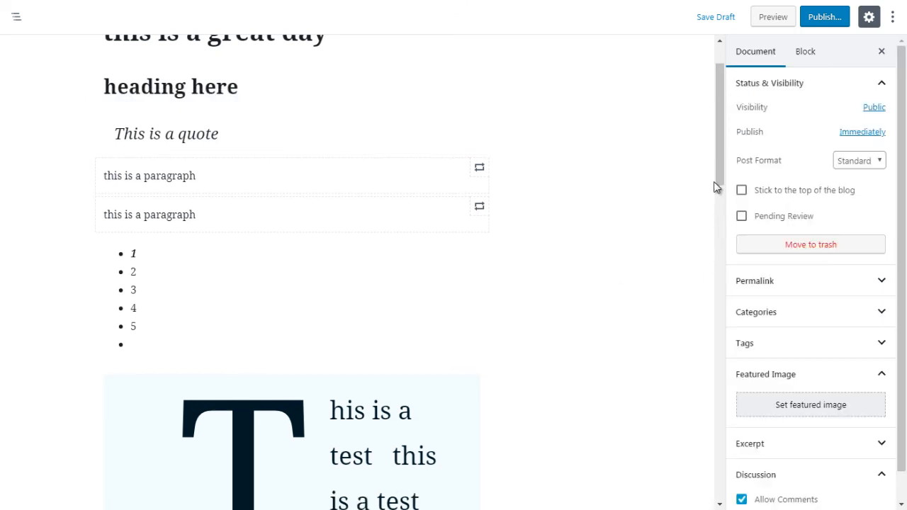
# Insert an Audio block from the Common Blocks category between the second reusable paragraph and the numbered-items list
pyautogui.moveTo(716, 172); pyautogui.dragTo(717, 179)
pyautogui.click(292, 206)
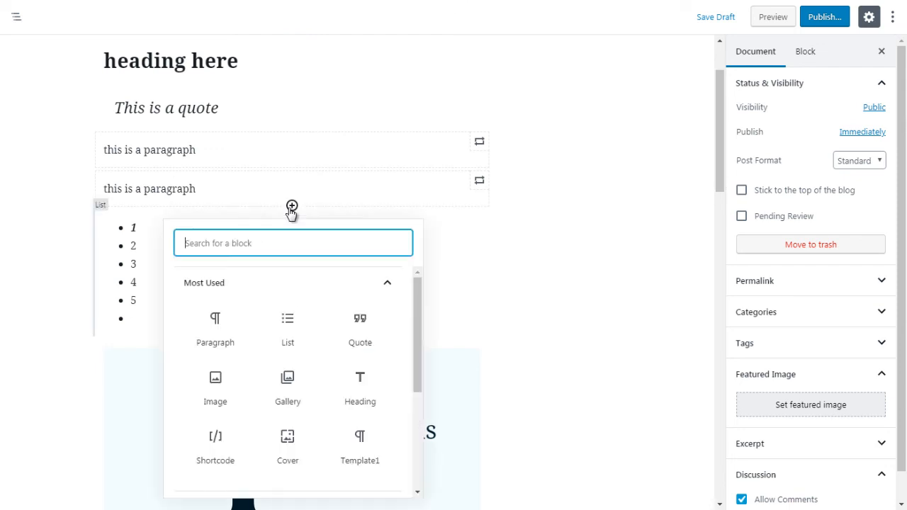
pyautogui.click(395, 289)
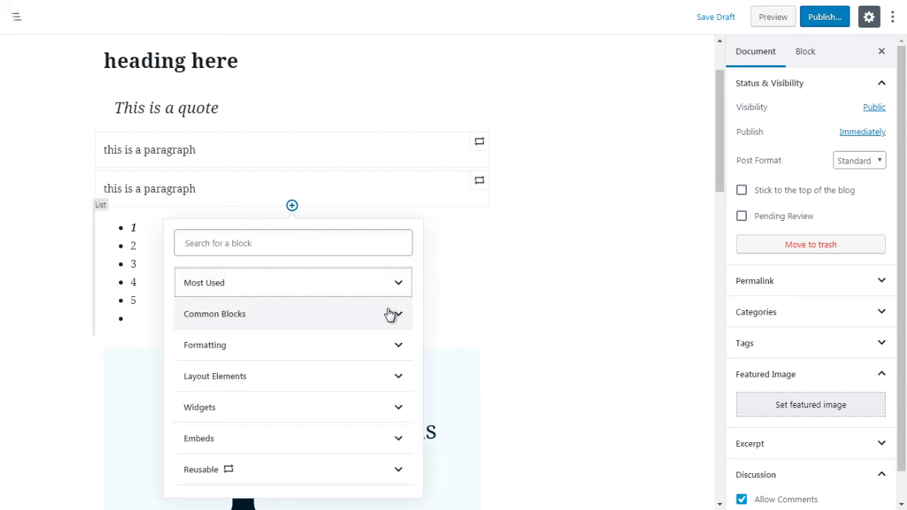
pyautogui.click(392, 312)
pyautogui.moveTo(416, 317); pyautogui.dragTo(418, 333)
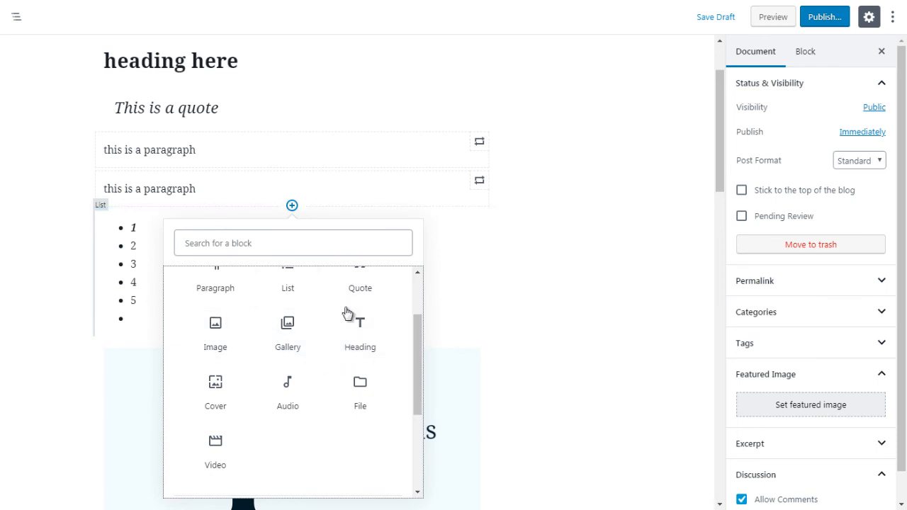
pyautogui.click(291, 396)
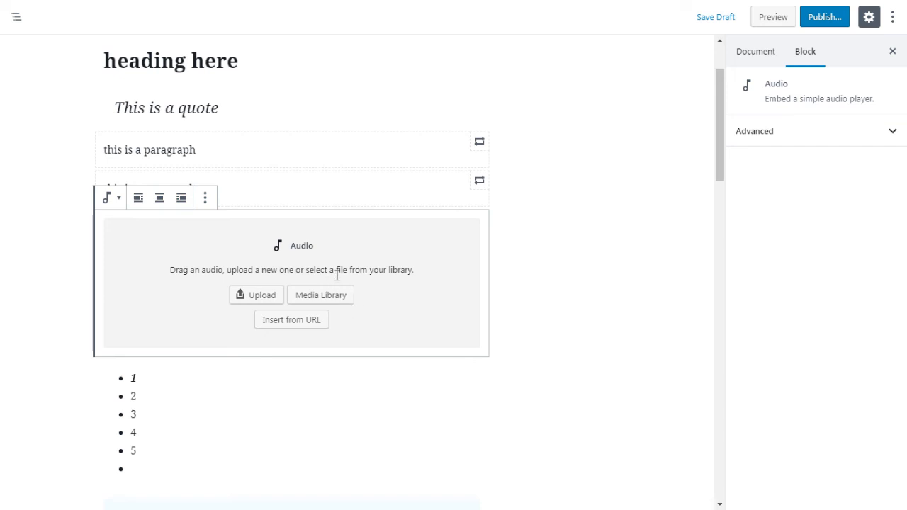
pyautogui.click(531, 263)
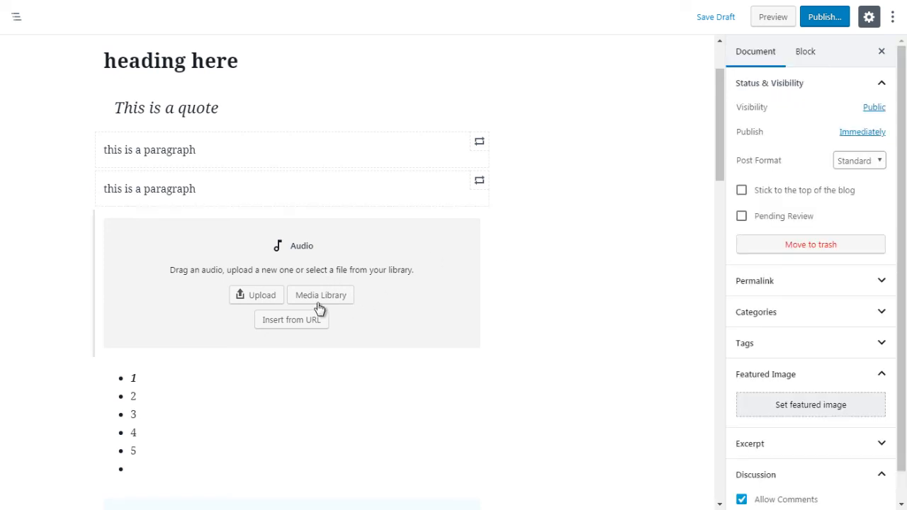
# Insert a File block from the Common Blocks category directly below the Audio block
pyautogui.click(292, 356)
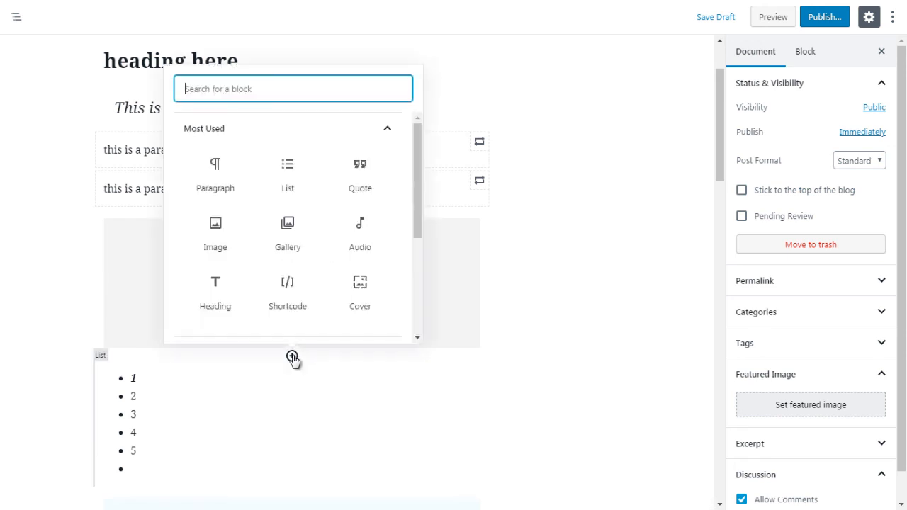
pyautogui.click(384, 129)
pyautogui.click(385, 157)
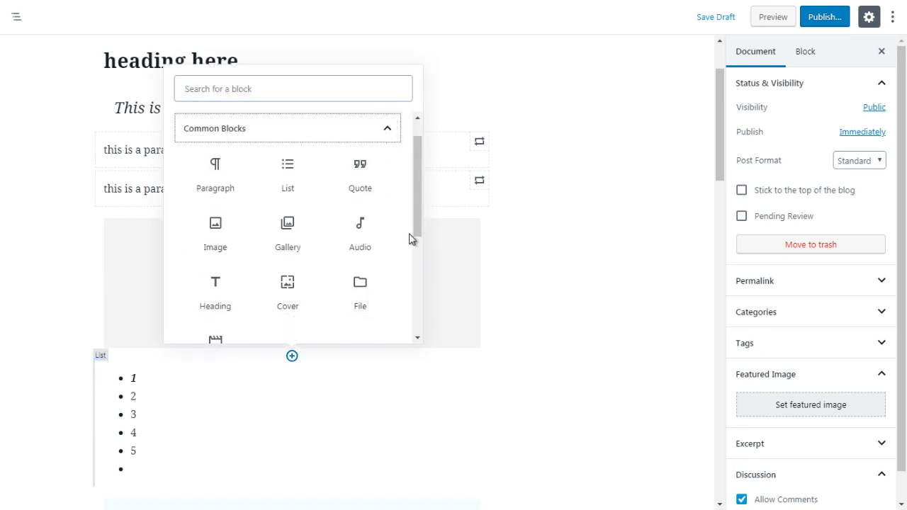
pyautogui.moveTo(417, 221); pyautogui.dragTo(418, 250)
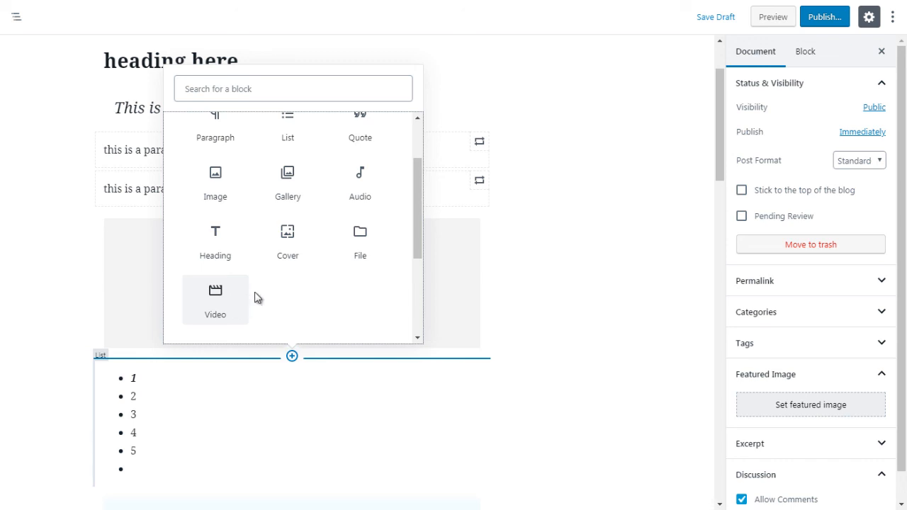
pyautogui.click(362, 245)
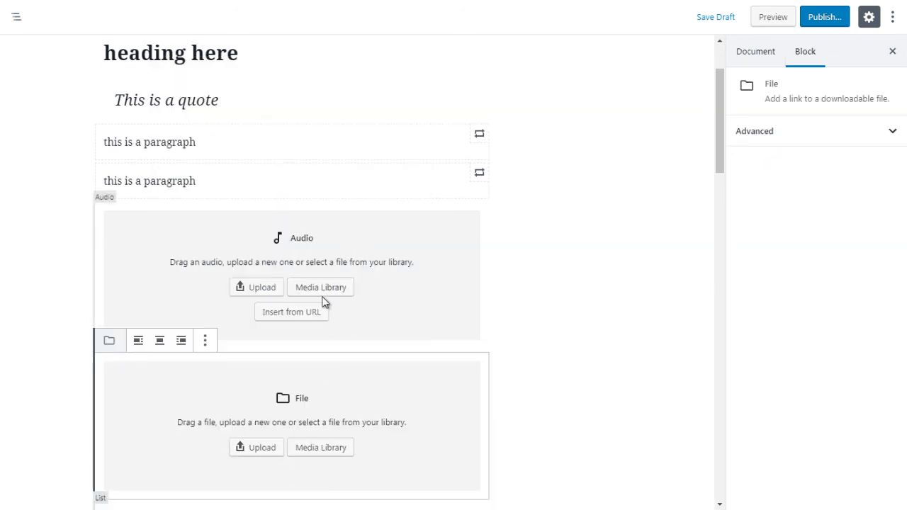
pyautogui.click(542, 336)
# Insert a Cover block from the Common Blocks category between the Audio and File blocks
pyautogui.click(292, 349)
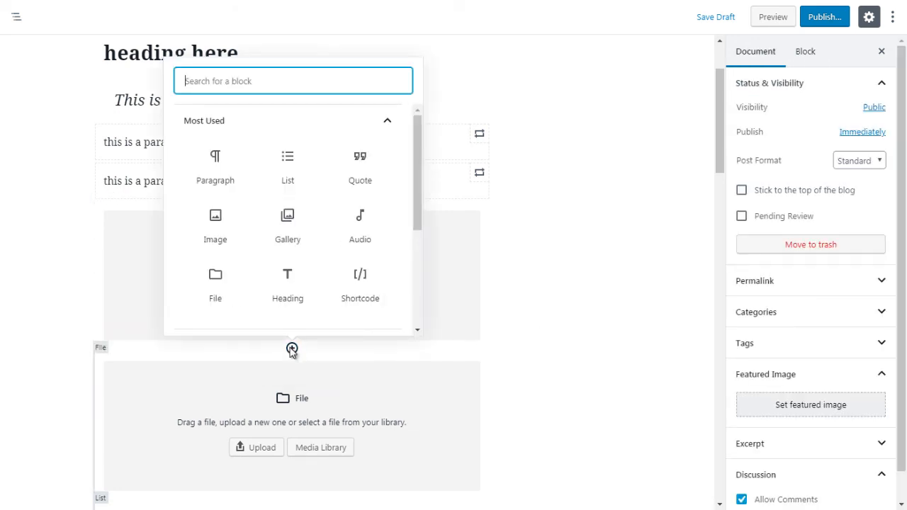
pyautogui.click(390, 121)
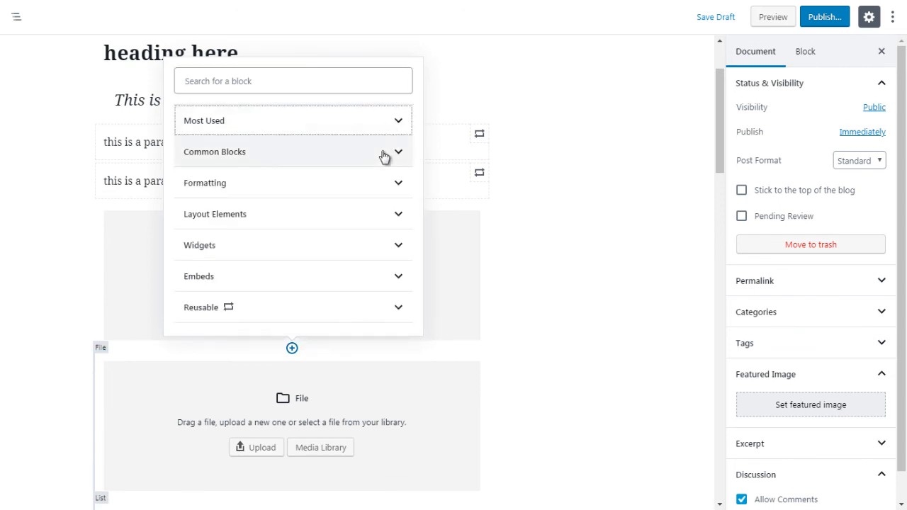
pyautogui.click(382, 153)
pyautogui.moveTo(420, 243); pyautogui.dragTo(418, 260)
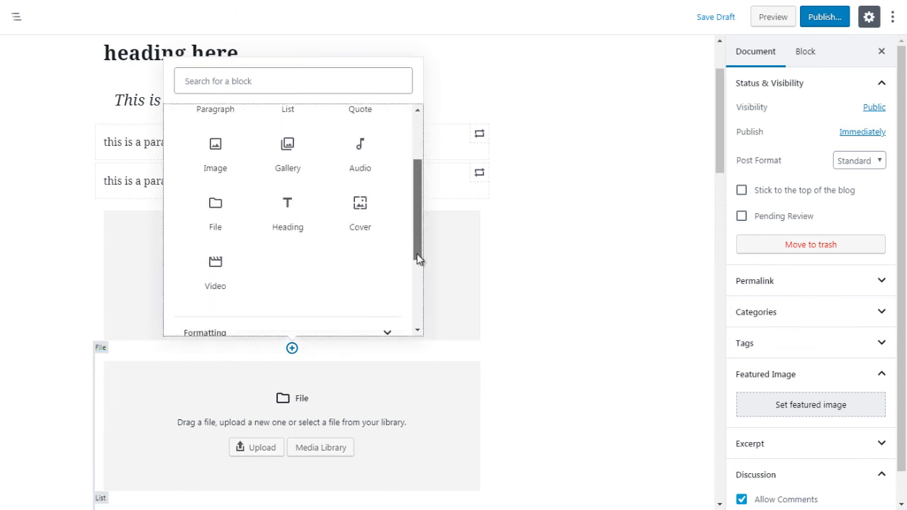
pyautogui.click(362, 206)
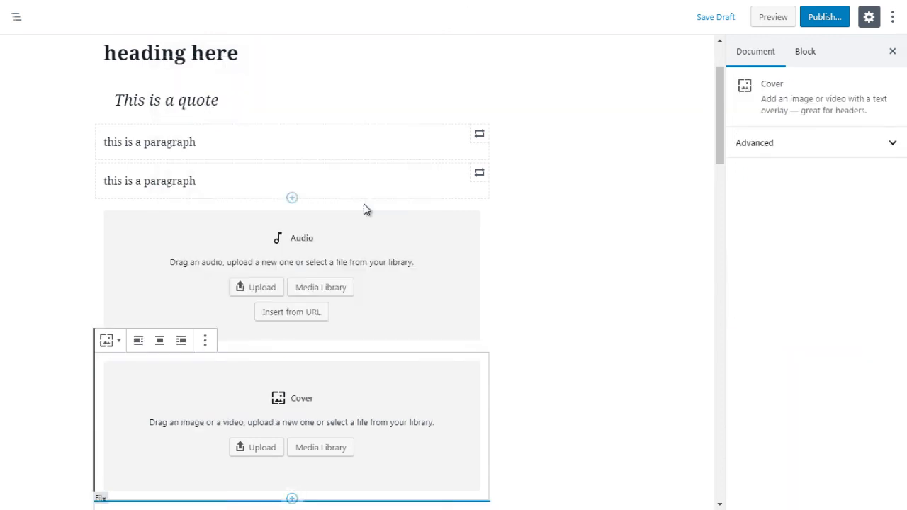
pyautogui.click(637, 199)
# Move the Cover block up two positions so it sits between the two reusable paragraphs
pyautogui.moveTo(716, 142)
pyautogui.mouseDown()
pyautogui.moveTo(717, 156)
pyautogui.moveTo(717, 144)
pyautogui.mouseUp()
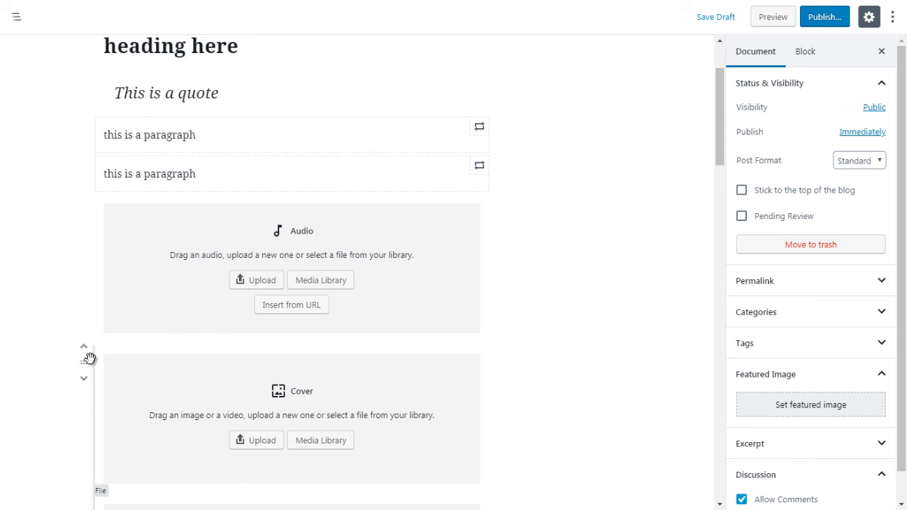
pyautogui.click(84, 353)
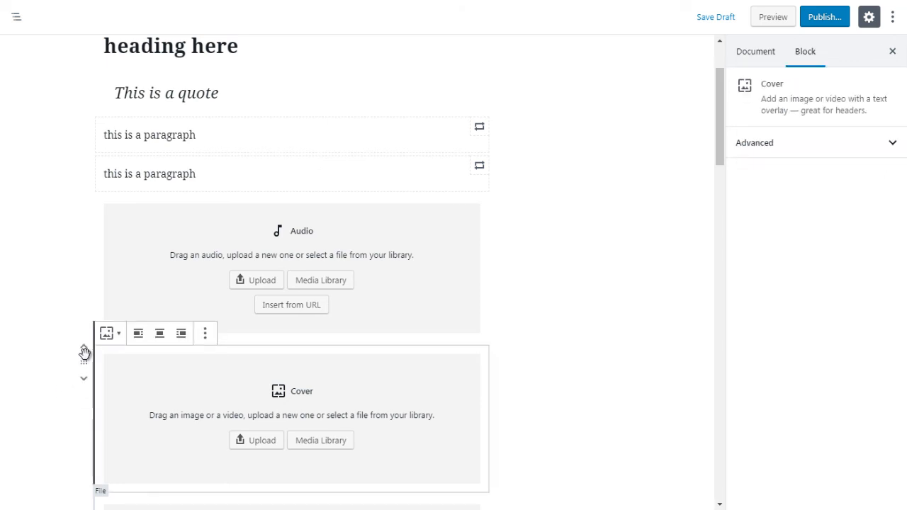
pyautogui.click(84, 350)
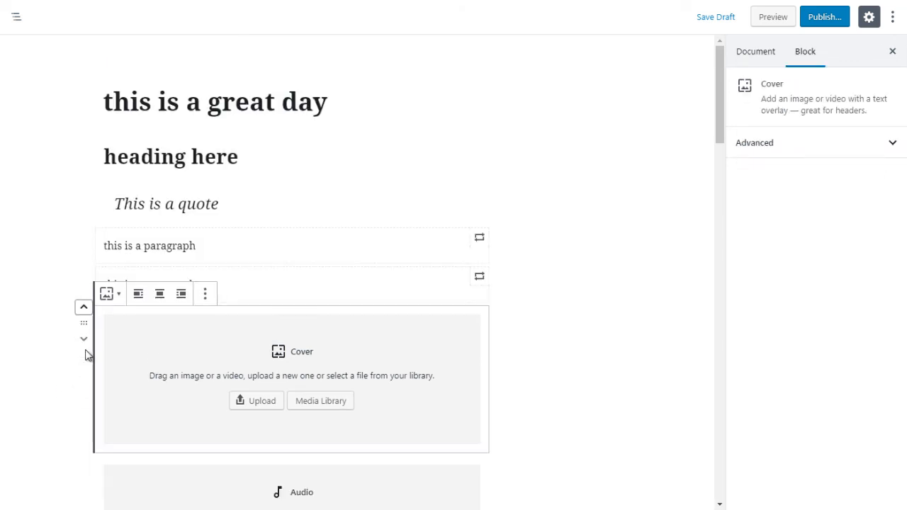
pyautogui.click(83, 310)
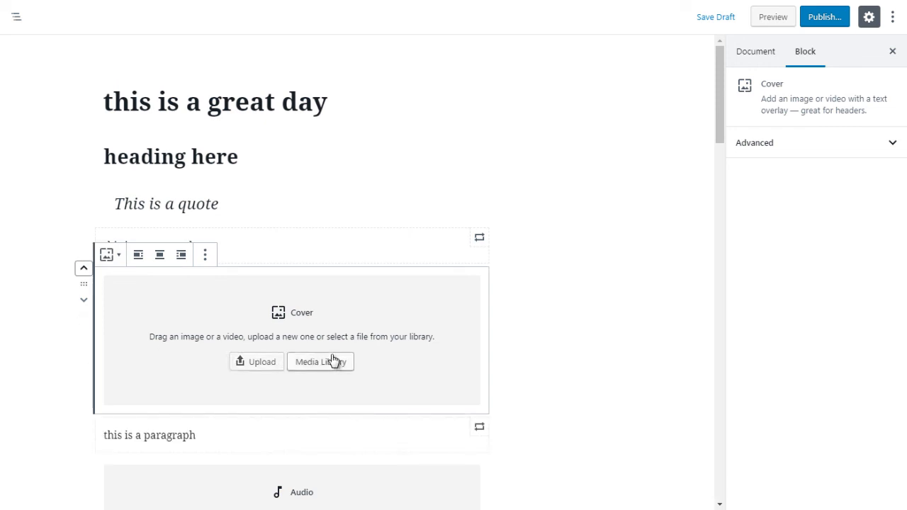